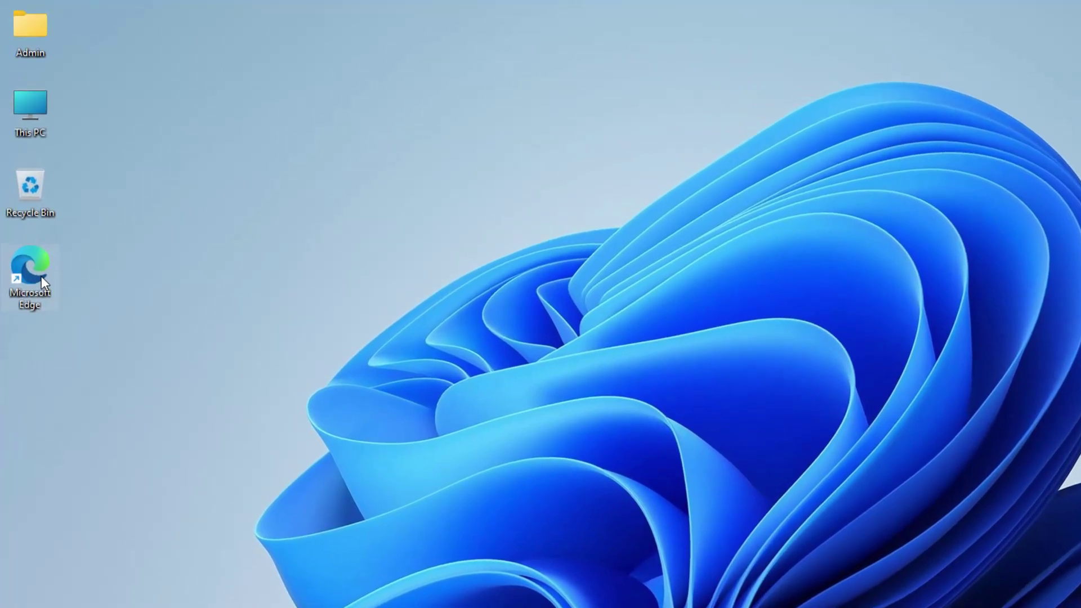
Step: Launch Edge, go to avira.com, and accept the cookie consent notice
double_click(43, 277)
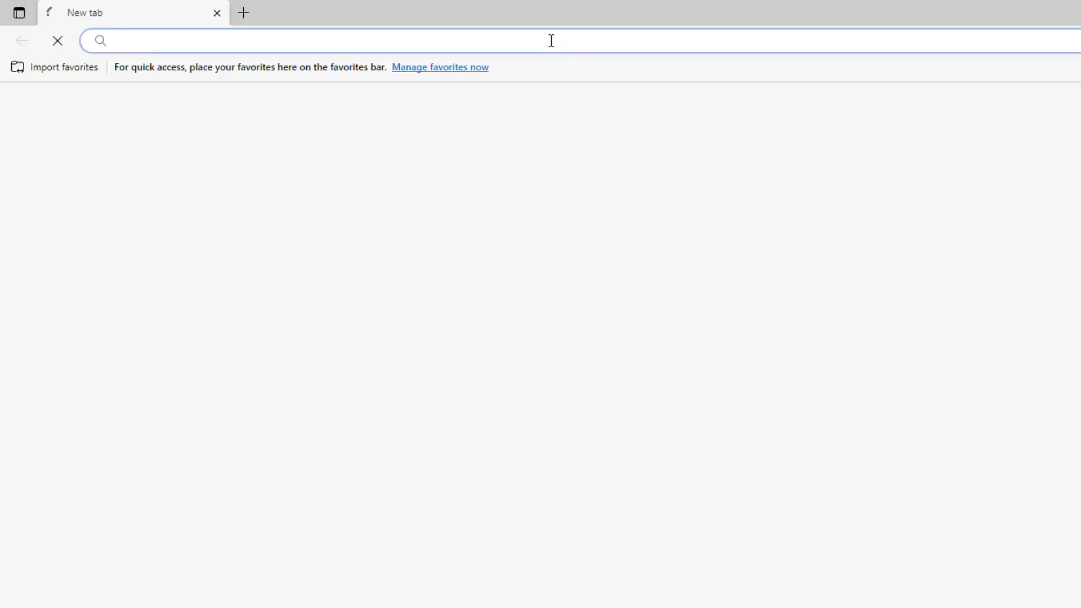
left_click(550, 38)
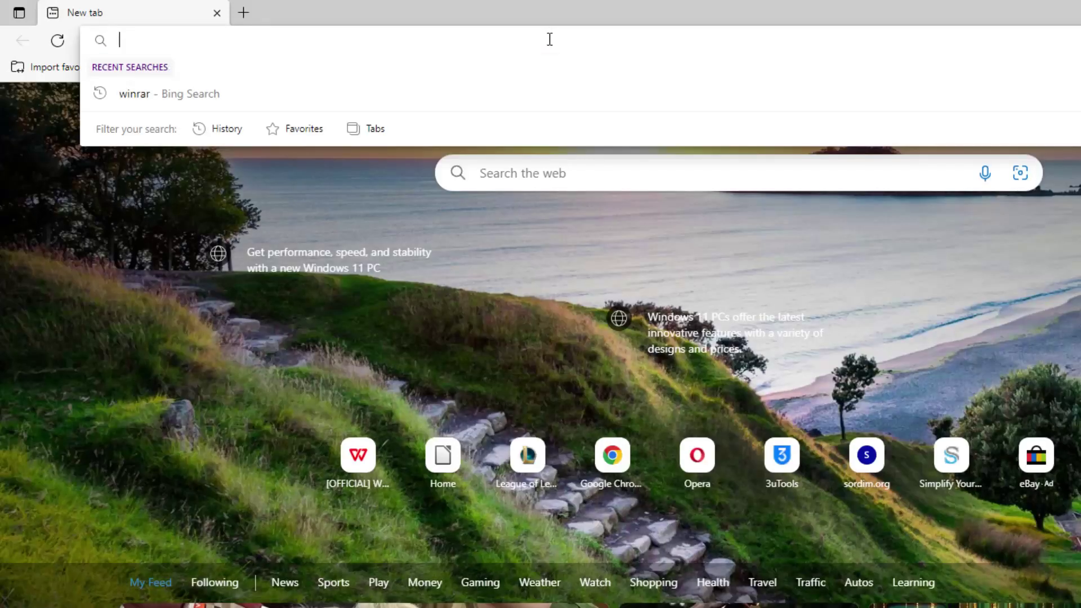
type("avir")
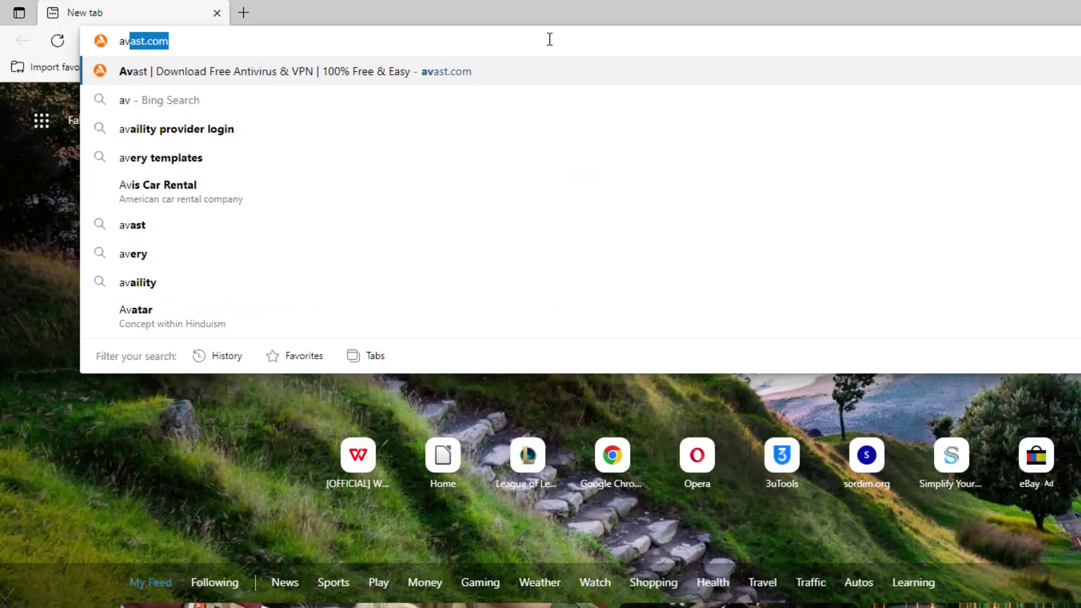
type("a.com")
key("Return")
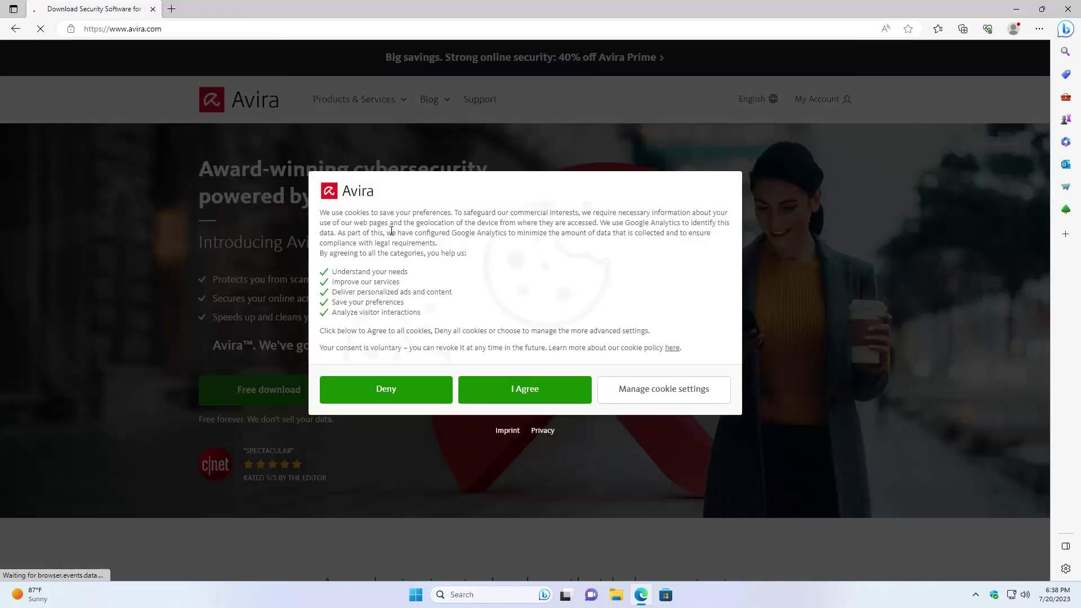
left_click(532, 389)
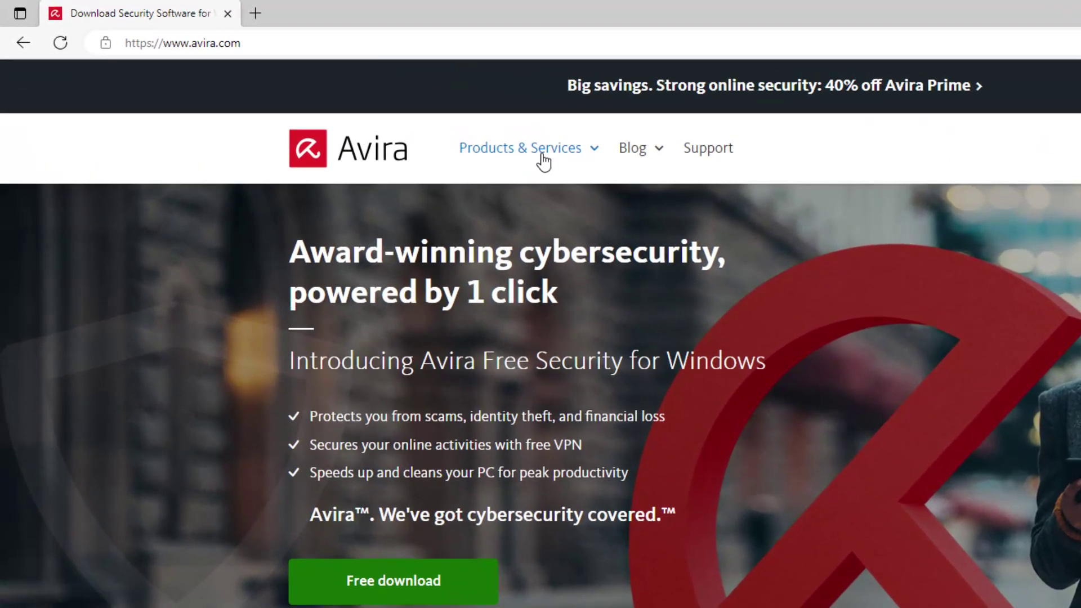
Step: Go to the Avira Free Security product page and download its installer
left_click(549, 161)
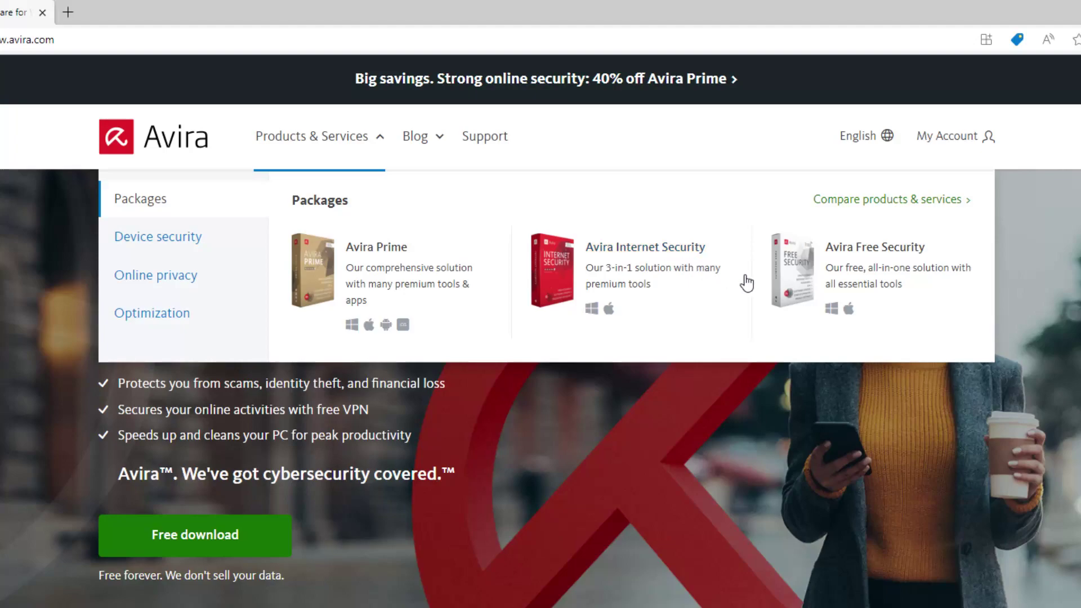
left_click(903, 258)
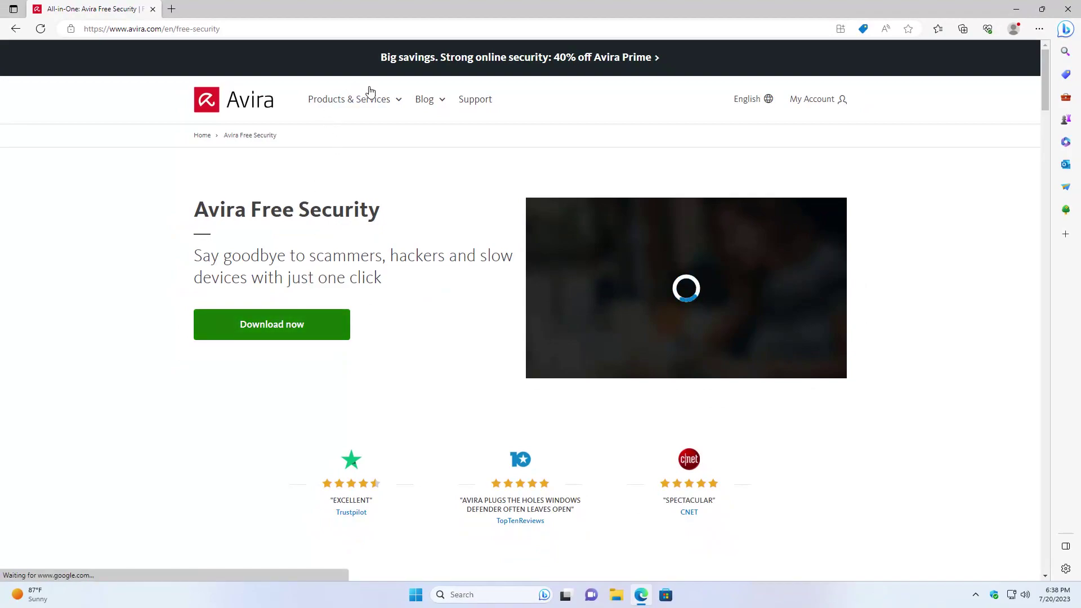
left_click(379, 105)
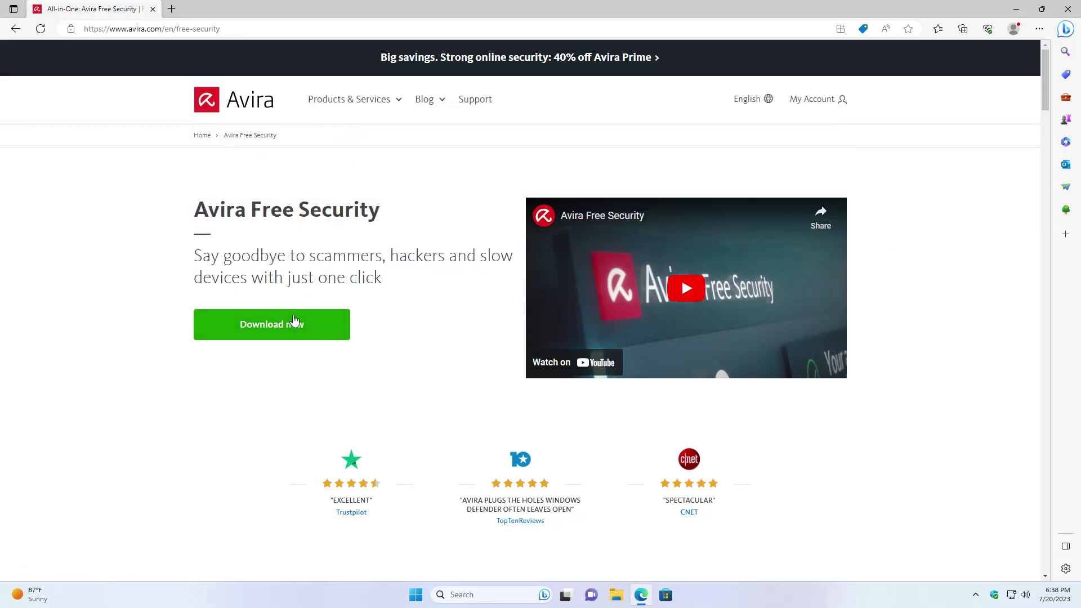
left_click(292, 324)
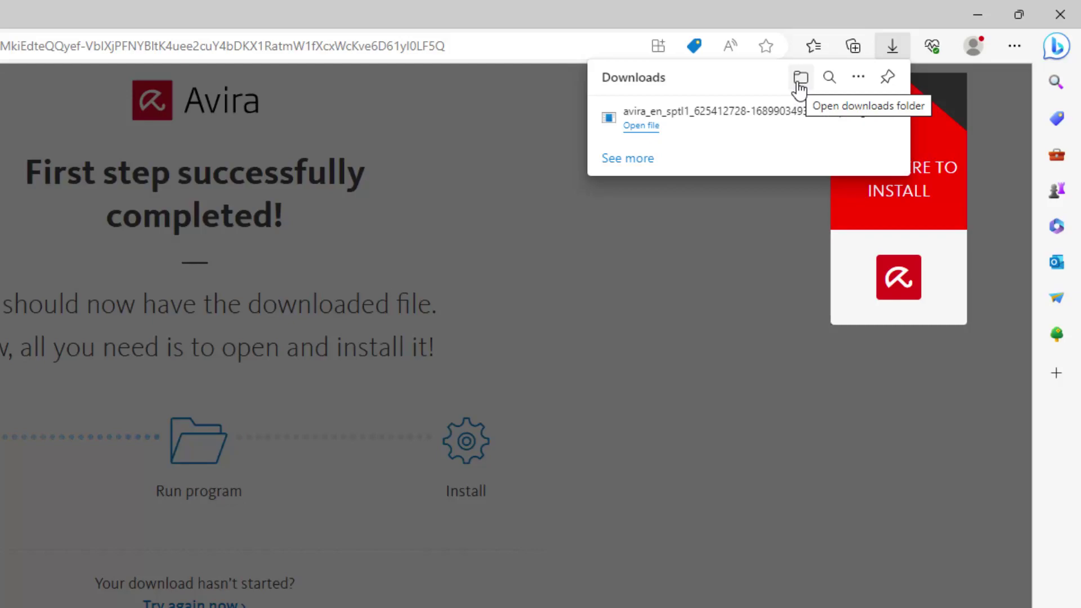
Step: Run the downloaded Avira installer, allow it in User Account Control, and close Edge
left_click(645, 129)
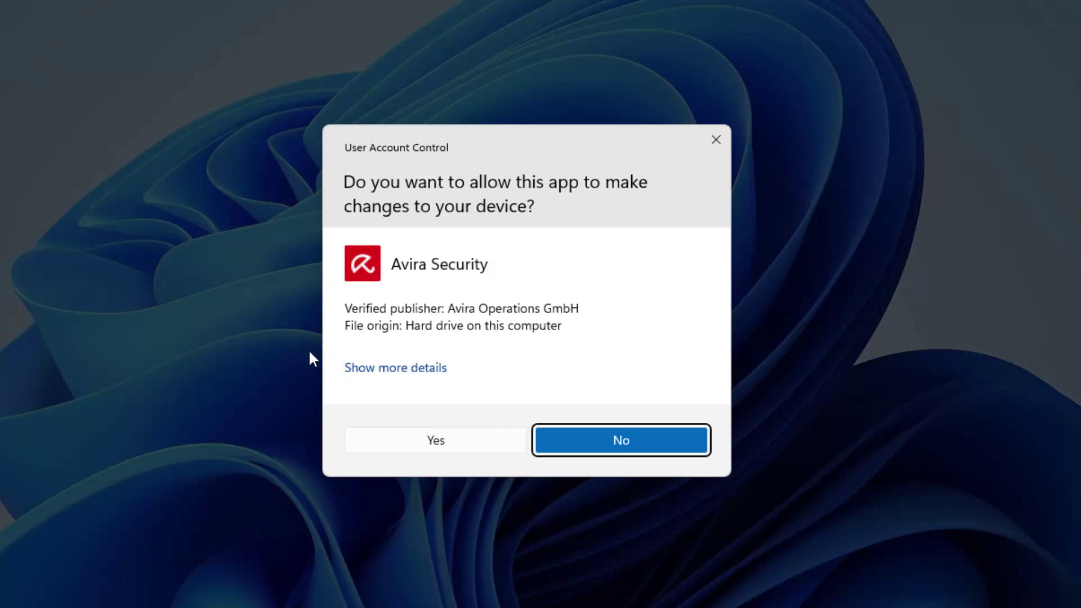
left_click(421, 438)
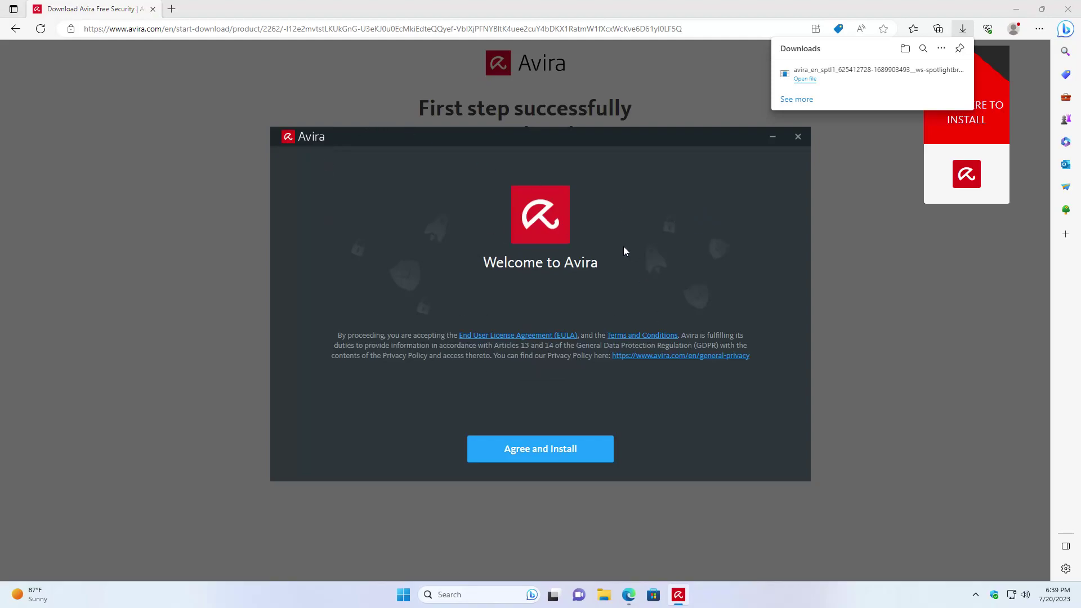
left_click(1070, 6)
left_click(1069, 6)
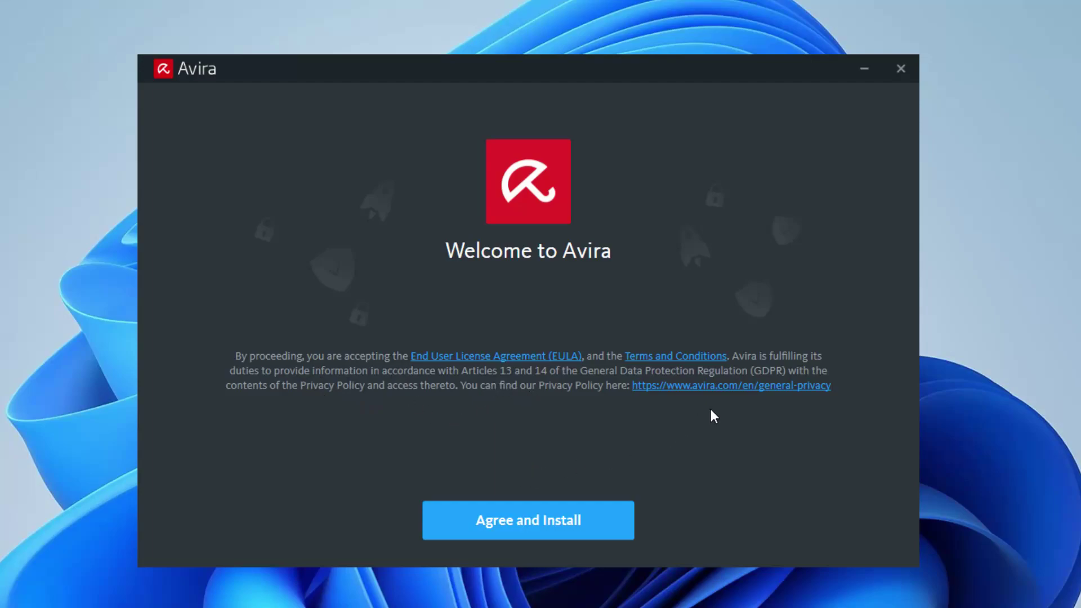
Step: Accept the licence terms and install Avira Free Security
left_click(532, 527)
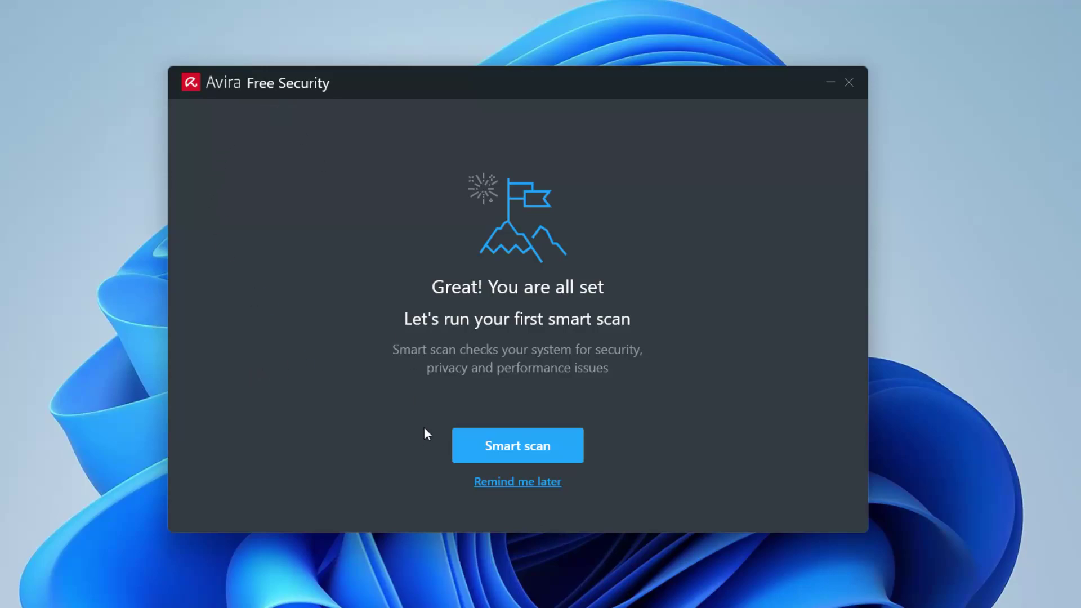
Step: Start the first smart scan from the 'You are all set' screen
left_click(506, 454)
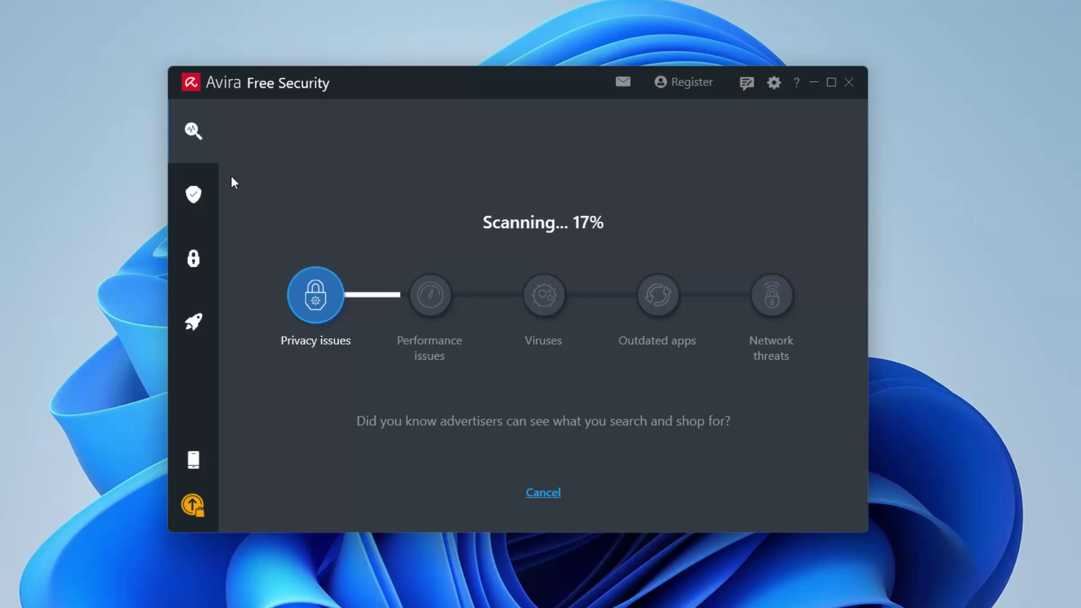
mouse_move(225, 197)
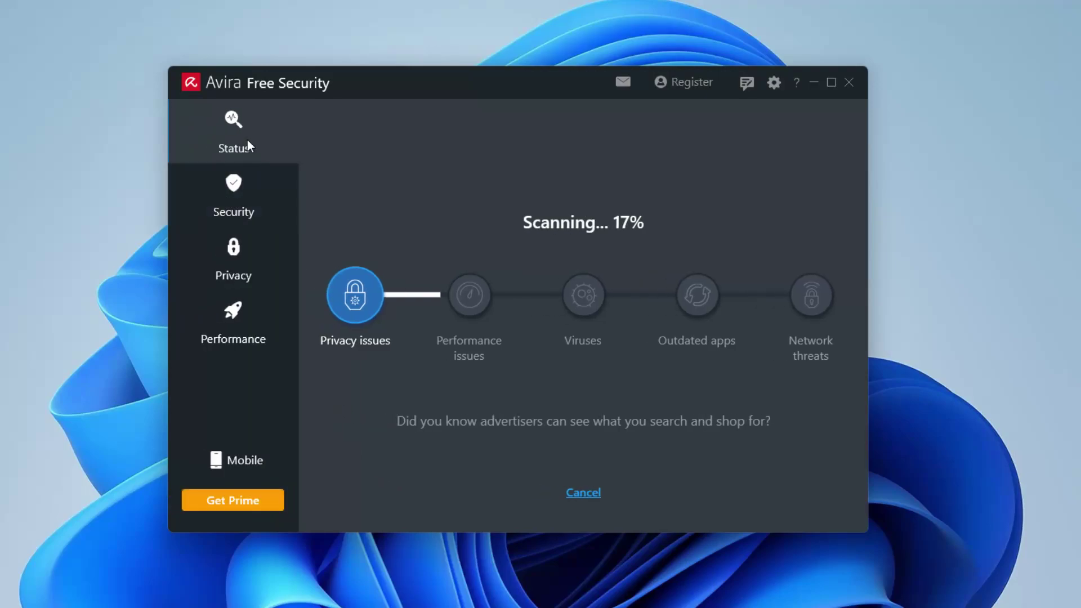
Step: Review the Security protection options, then the Privacy and Performance feature pages
left_click(239, 188)
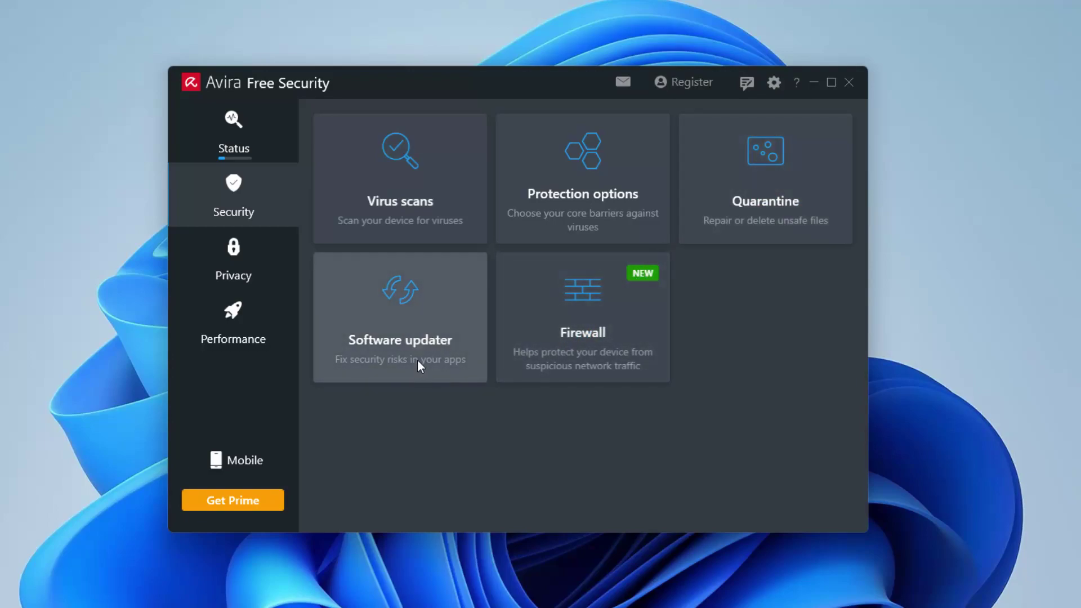
left_click(560, 210)
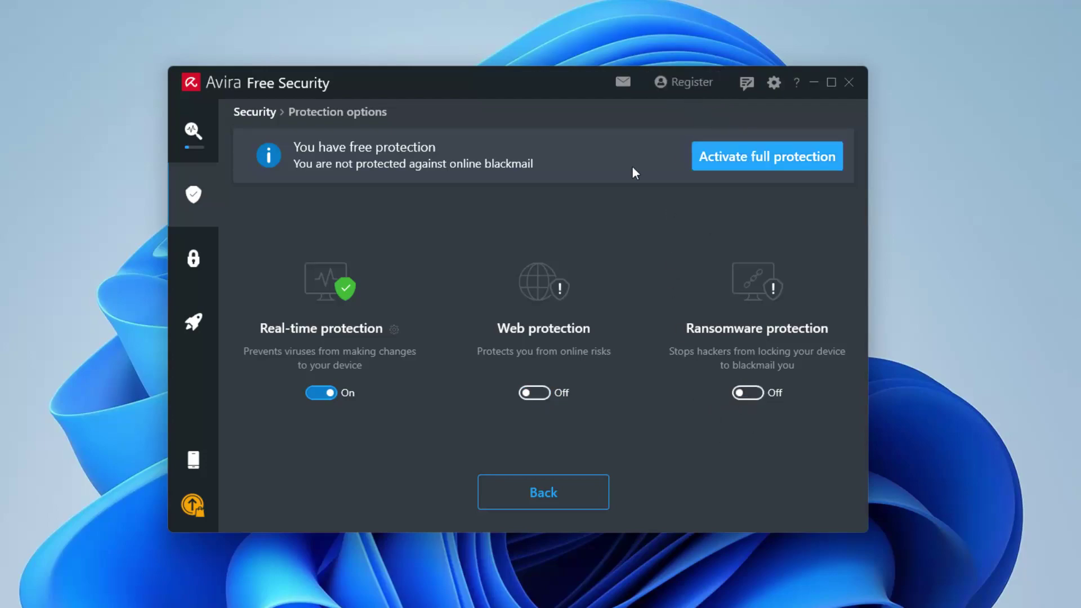
left_click(190, 252)
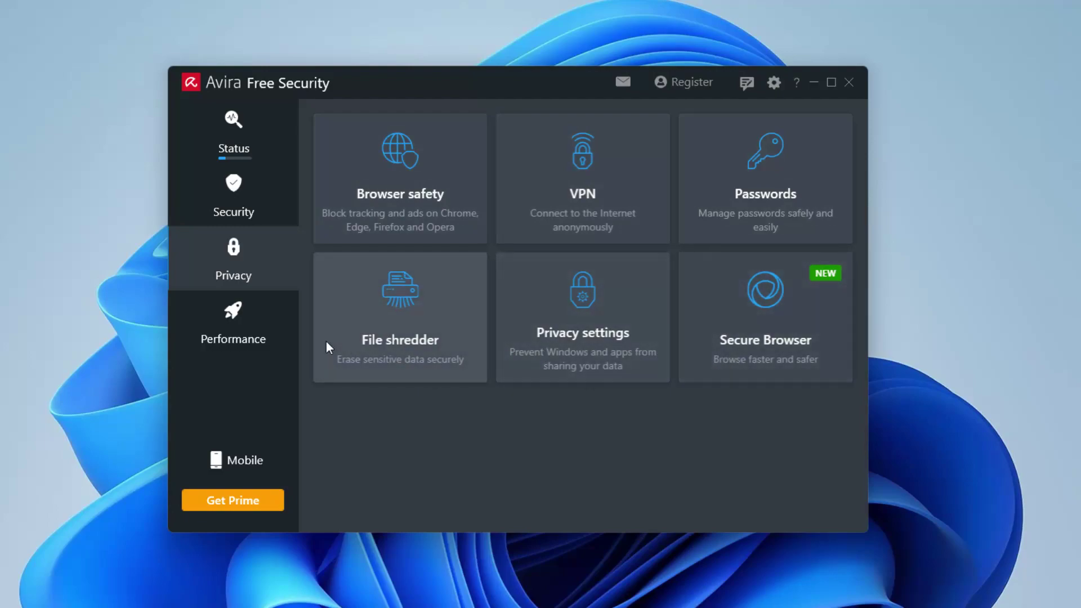
left_click(230, 326)
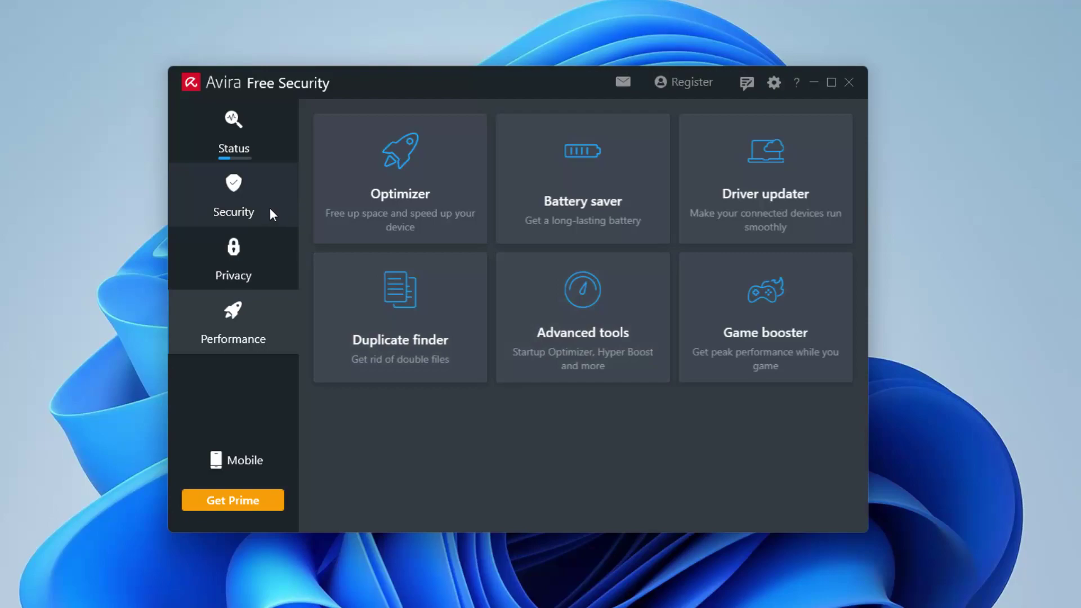
Step: Switch between the scan progress and the Security, Privacy and Performance pages
left_click(267, 152)
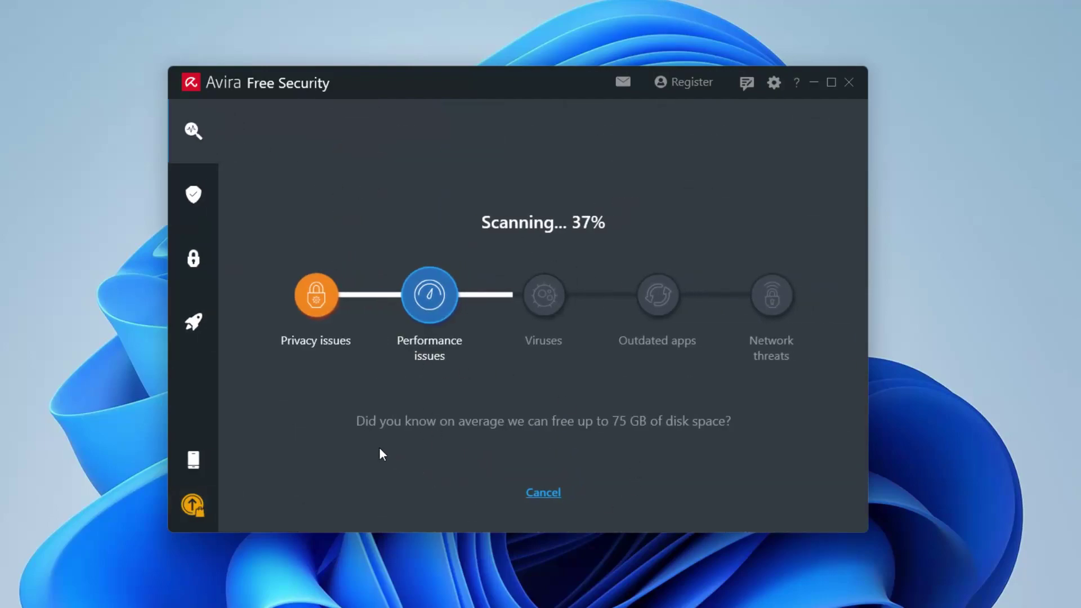
left_click(196, 211)
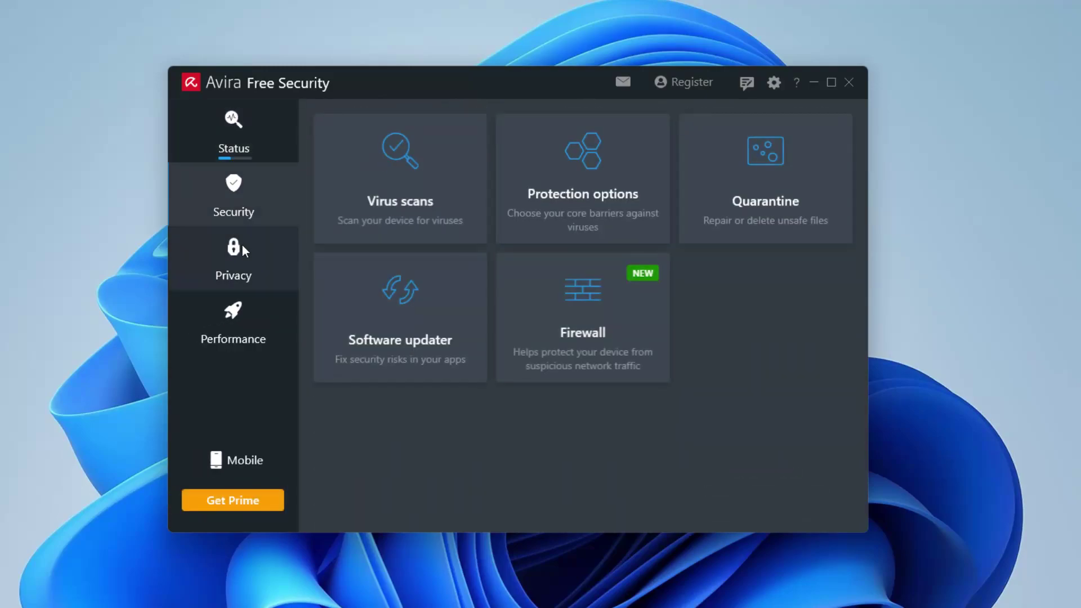
left_click(250, 273)
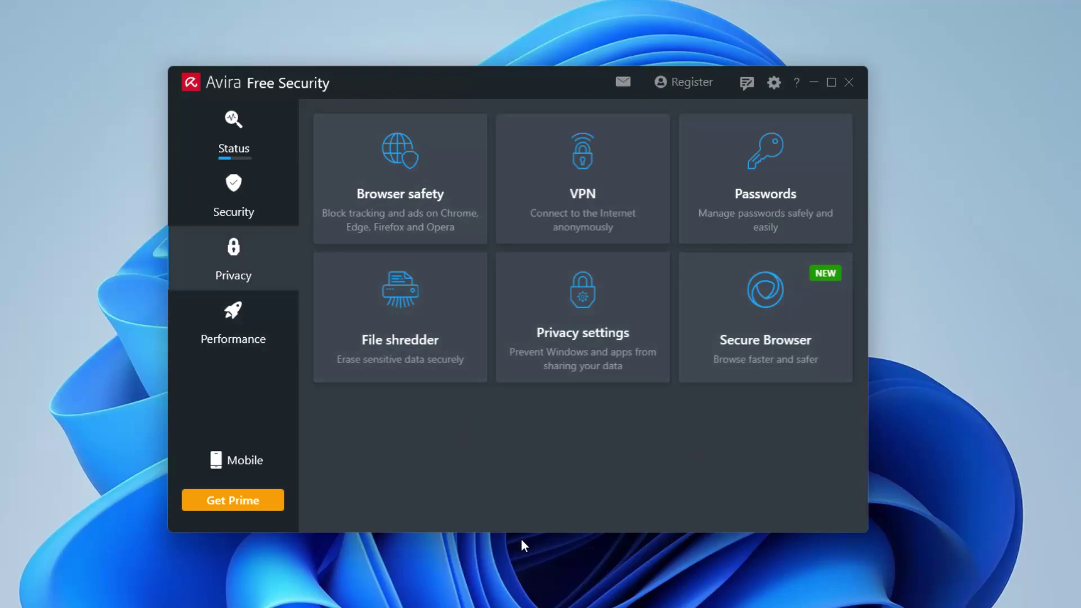
left_click(254, 152)
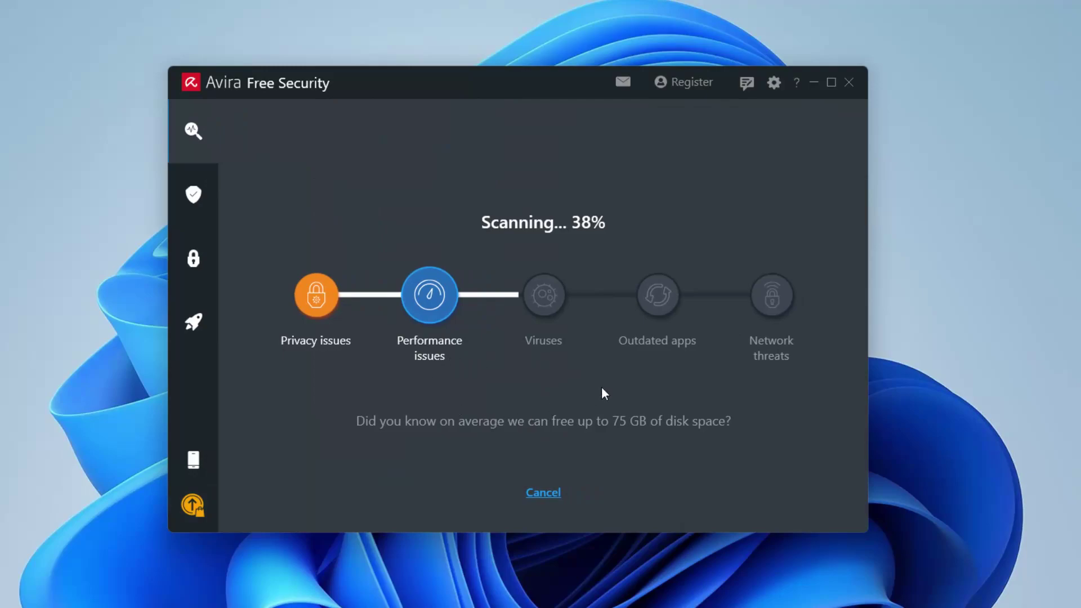
mouse_move(224, 369)
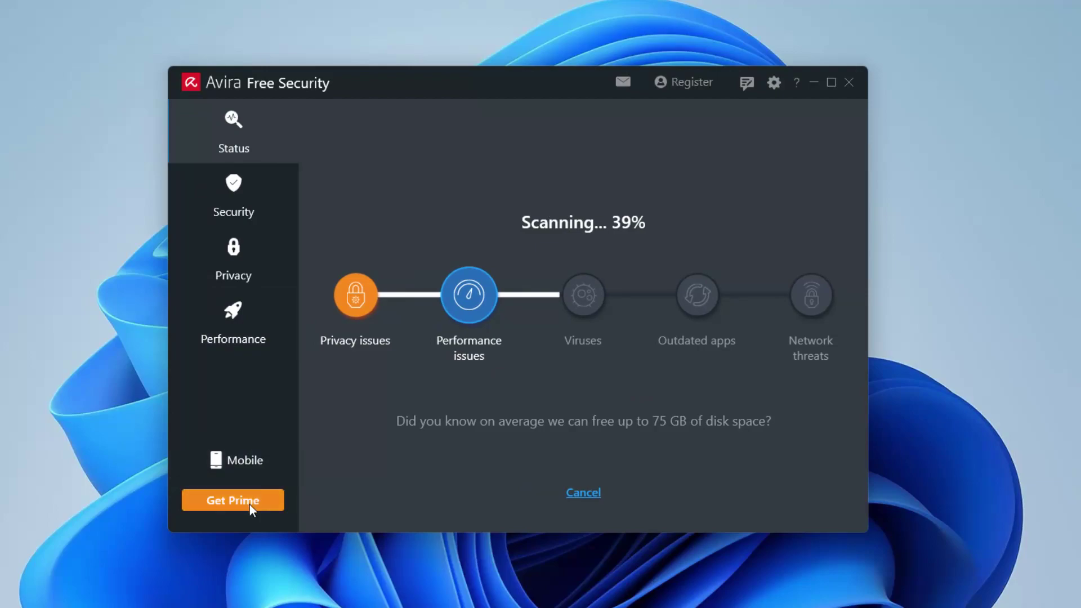
left_click(240, 327)
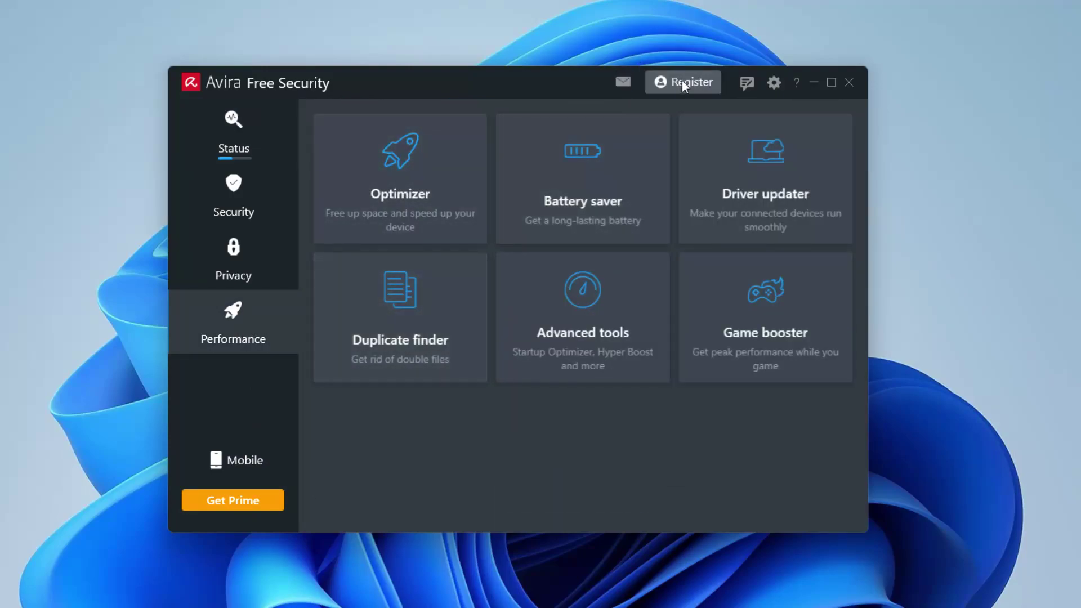
left_click(769, 86)
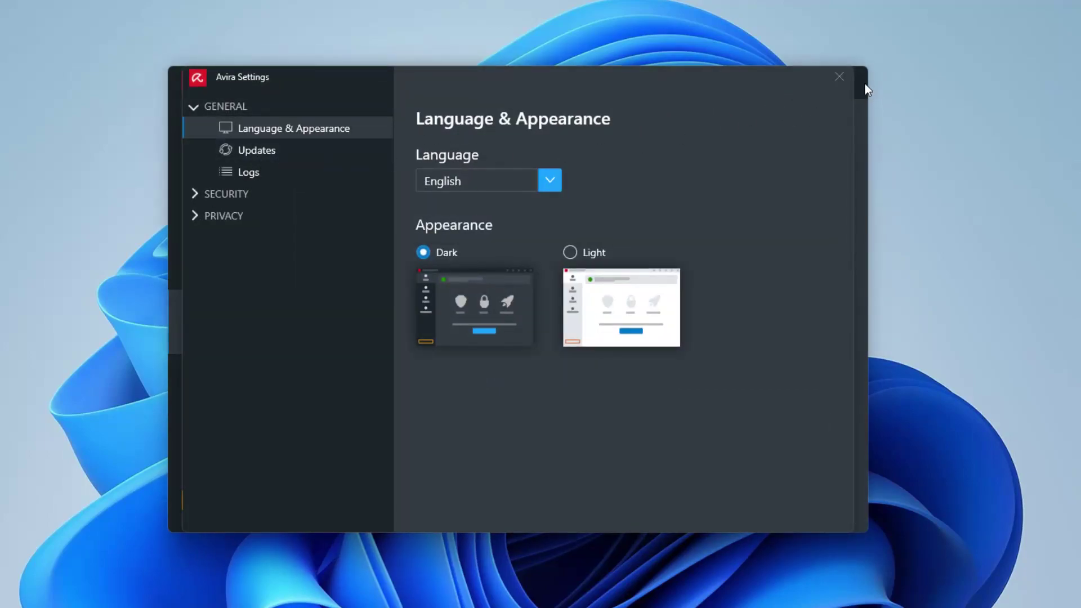
left_click(839, 77)
left_click(252, 210)
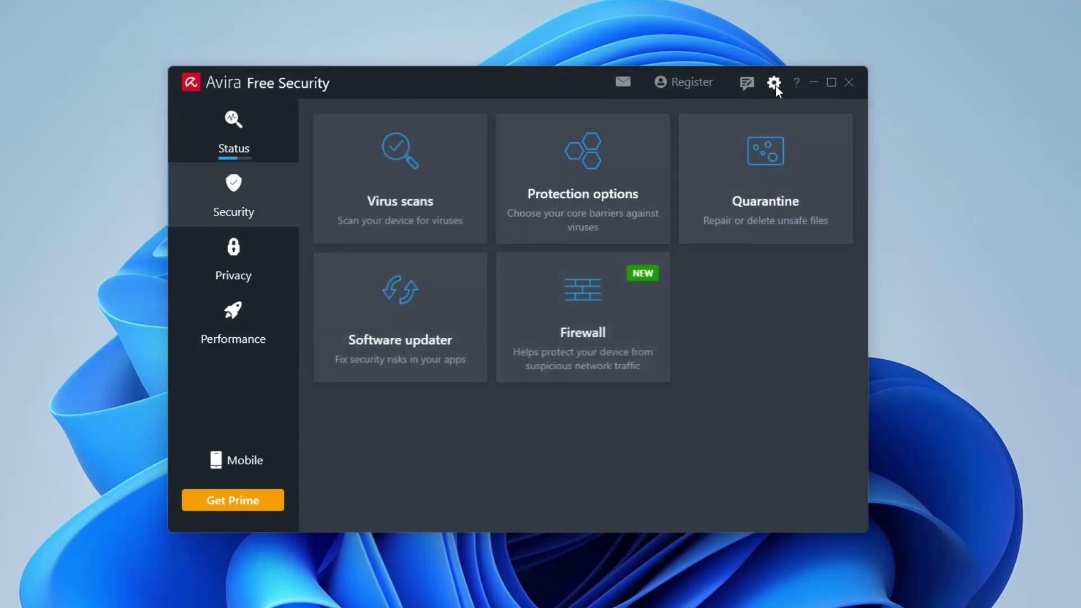
Step: Open the settings and try the light theme, leaving the interface dark
left_click(774, 83)
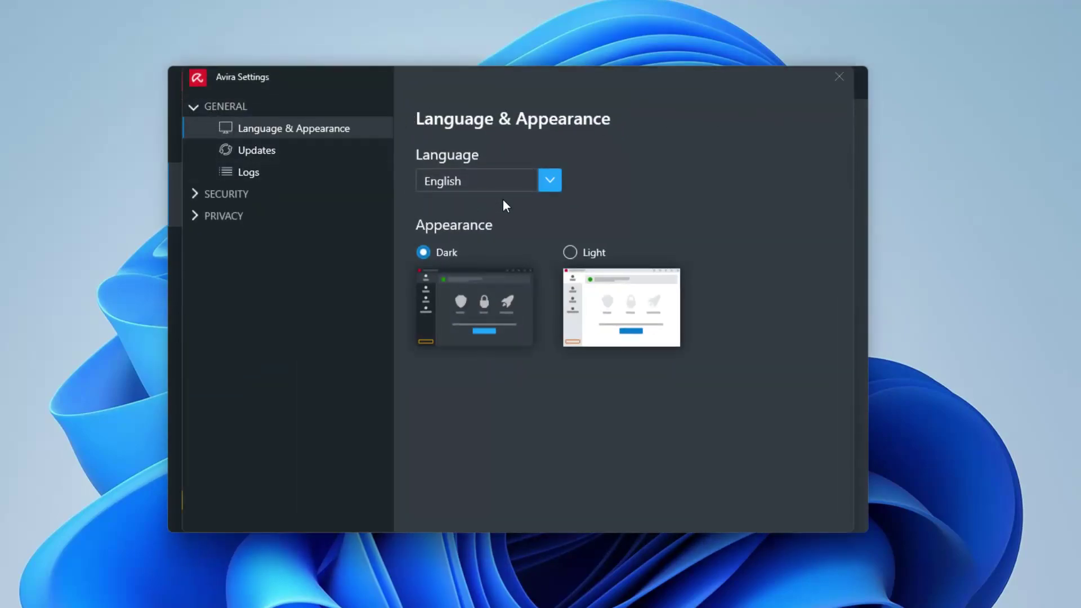
left_click(587, 254)
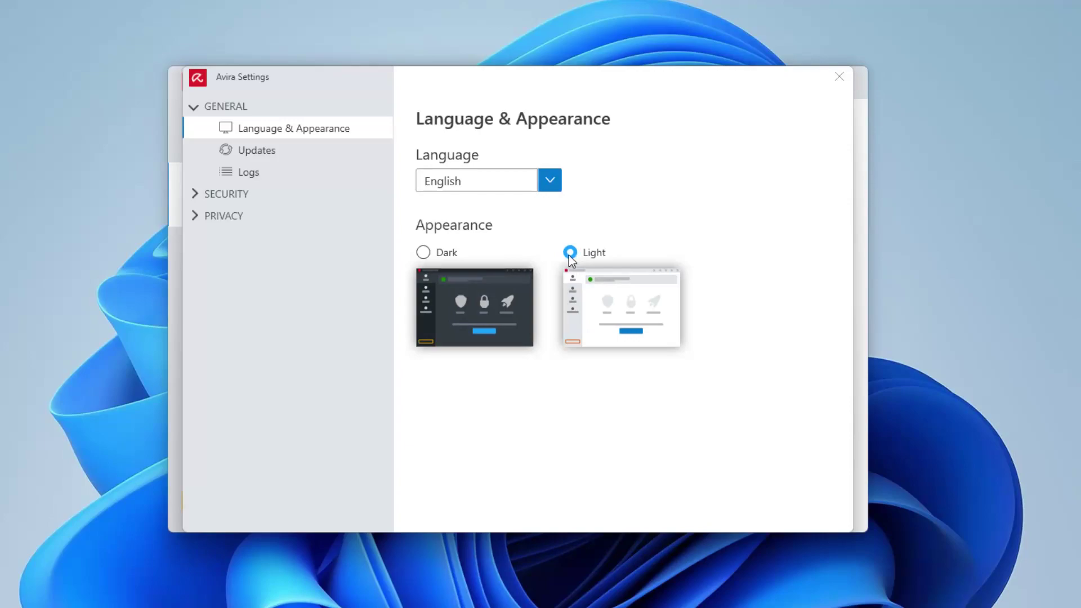
left_click(428, 252)
left_click(579, 253)
left_click(444, 254)
Step: Check virus definition updates stay every 2 hours, then open the Logs page
left_click(254, 148)
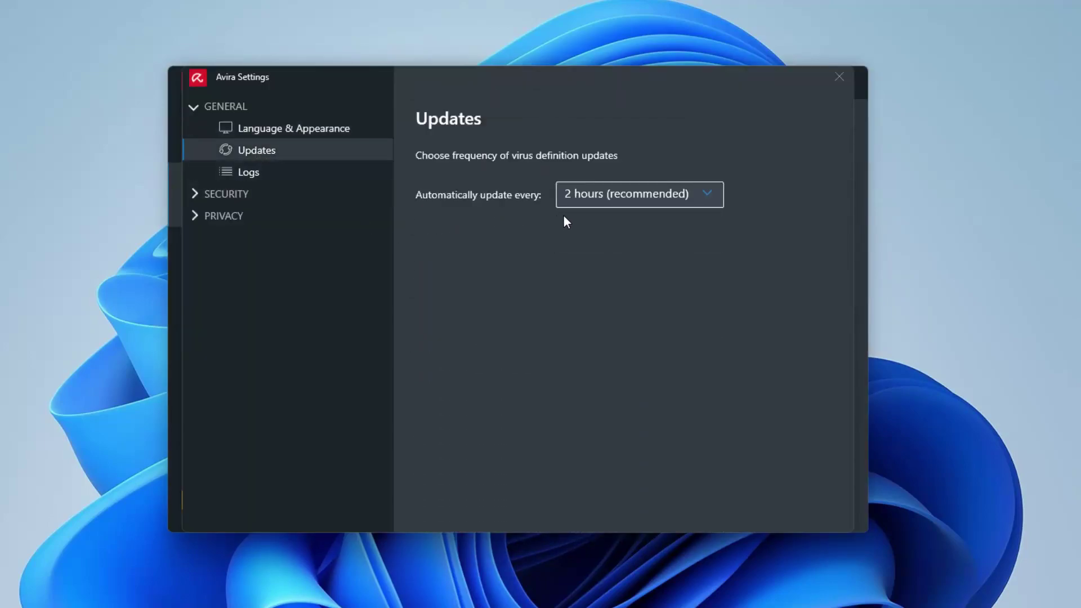
left_click(592, 196)
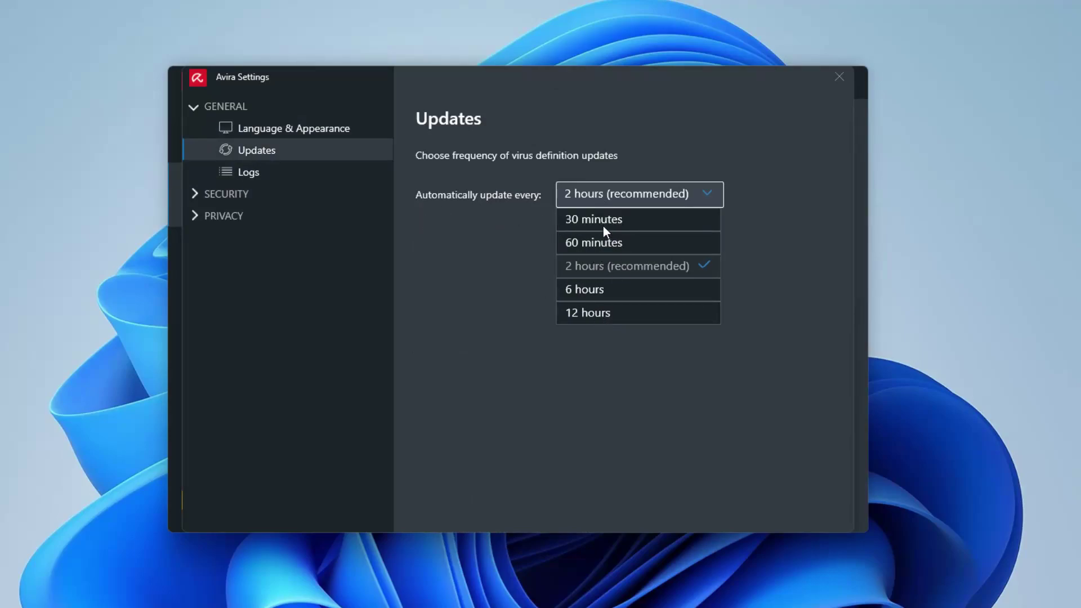
left_click(246, 174)
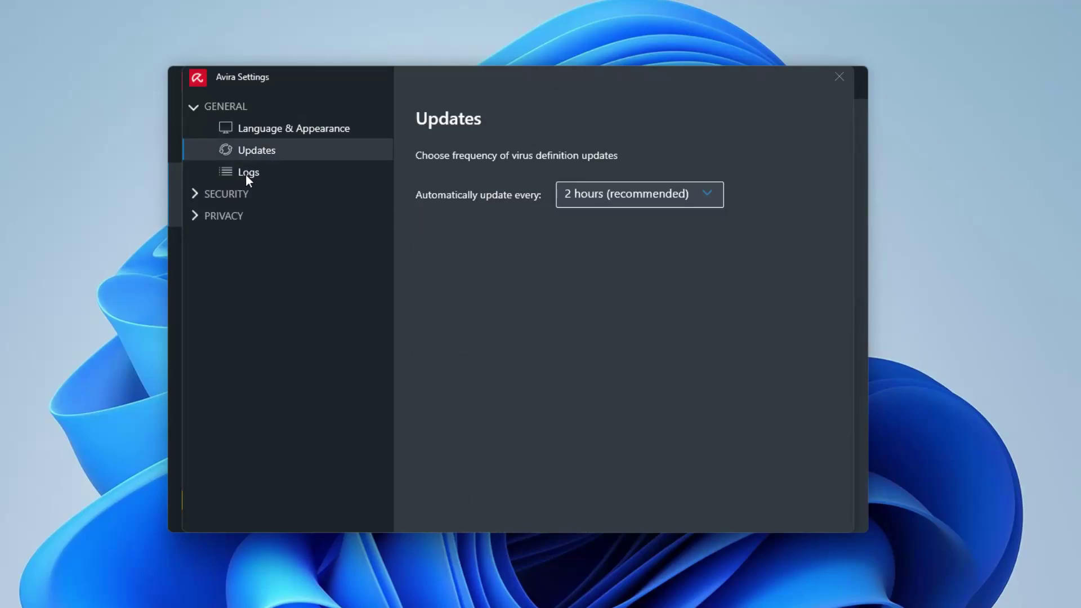
left_click(246, 174)
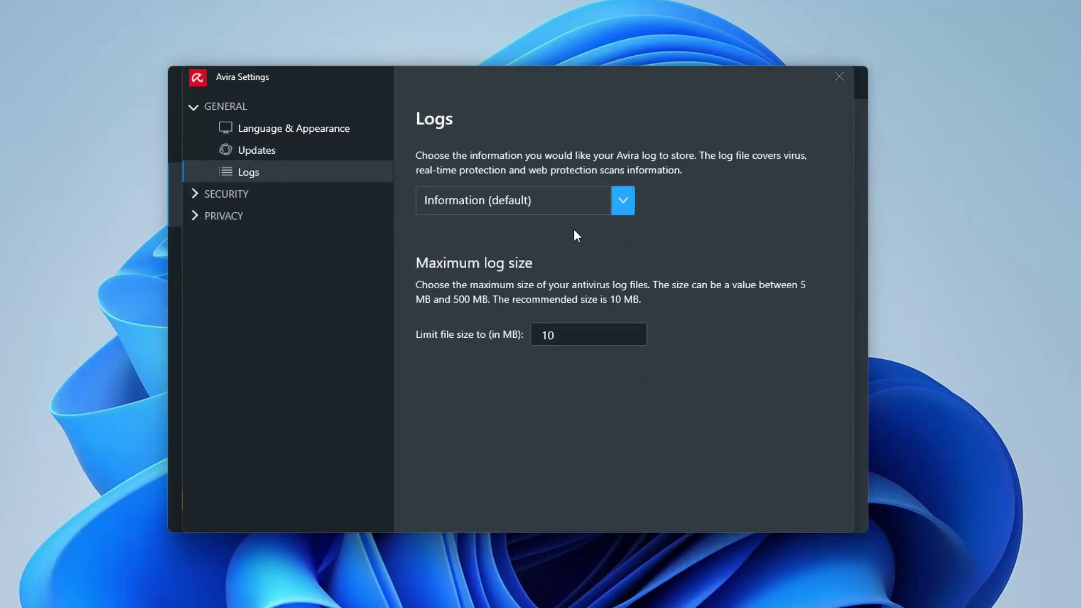
Step: Open Virus scan settings and scroll through file types, archives, exclusions and notifications
left_click(219, 199)
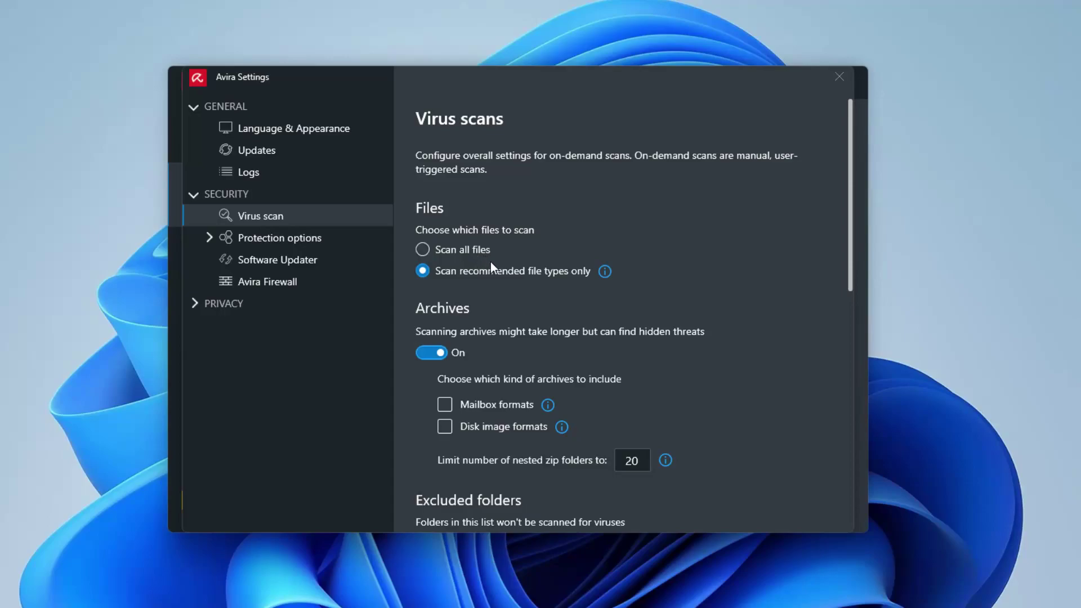
scroll(493, 262, "down", 4)
scroll(496, 296, "down", 1)
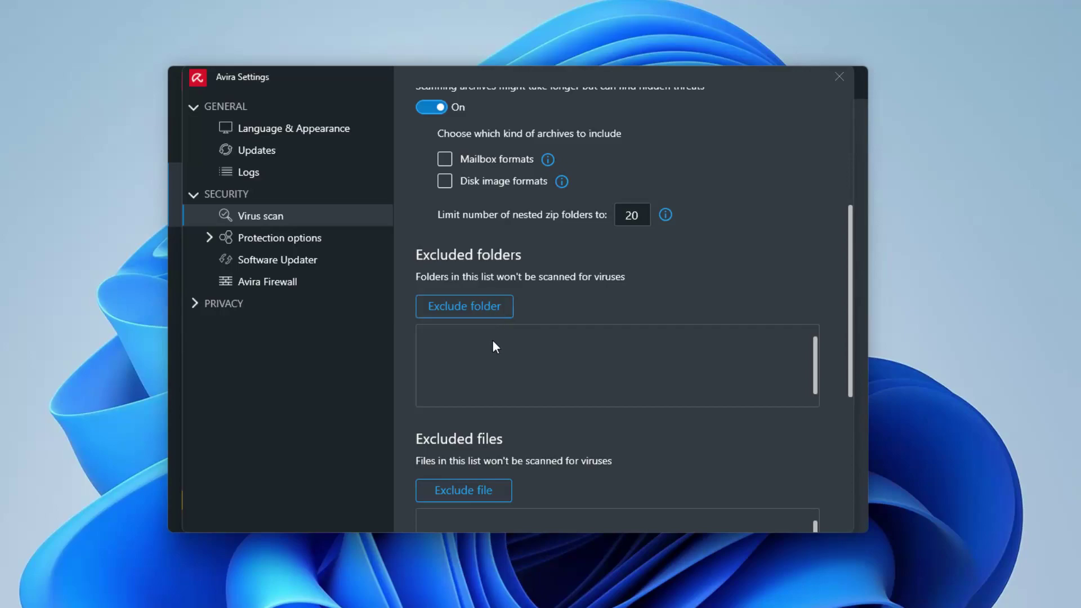
scroll(547, 389, "down", 4)
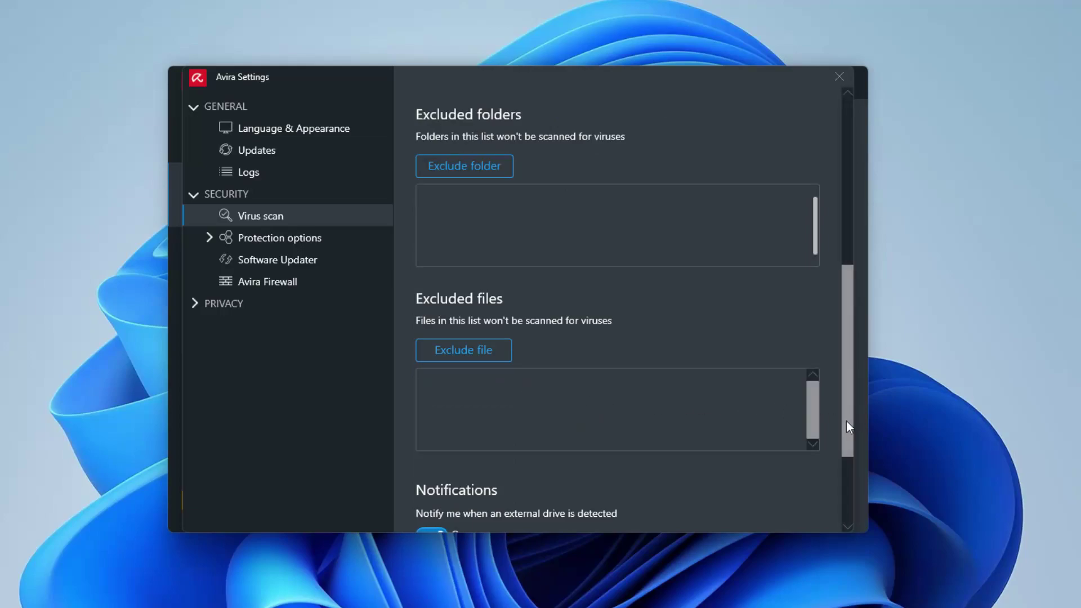
left_click_drag(847, 423, 848, 484)
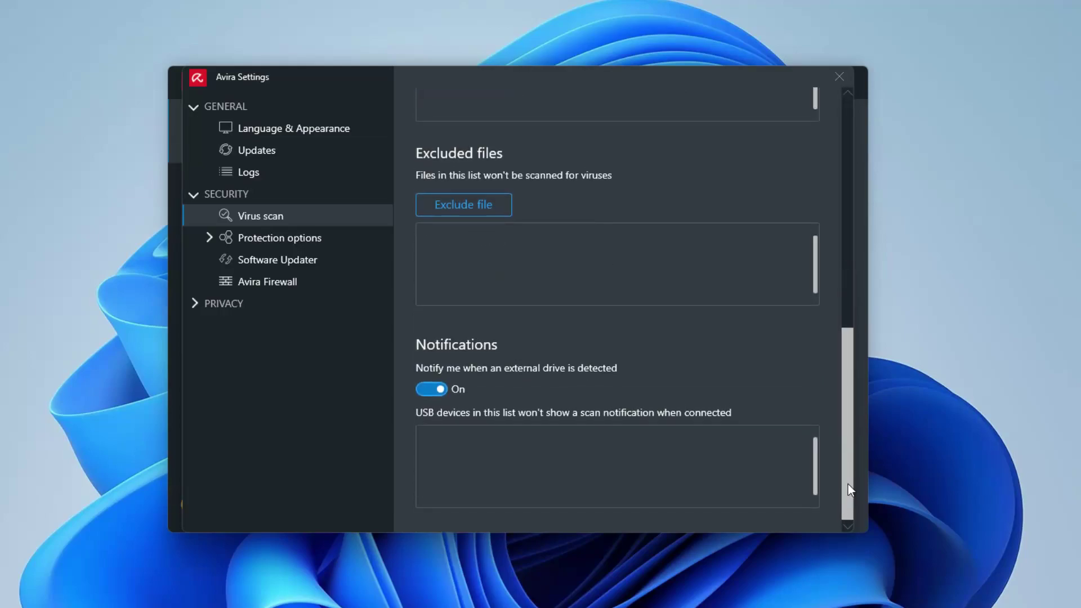
Step: Review the real-time protection, web protection and threat categories settings
left_click(283, 236)
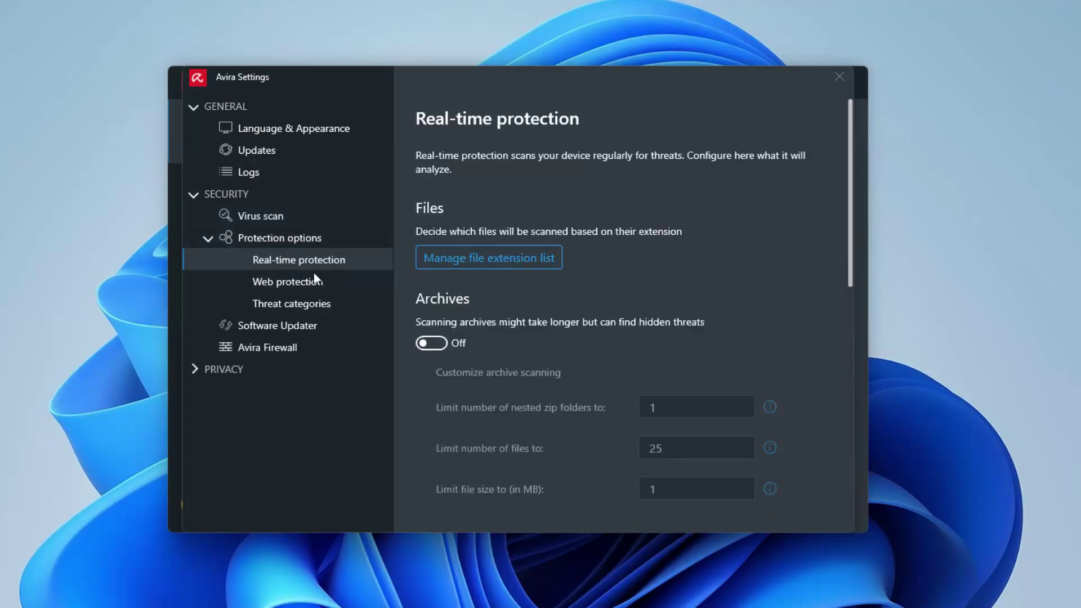
left_click_drag(848, 238, 842, 464)
scroll(524, 346, "up", 2)
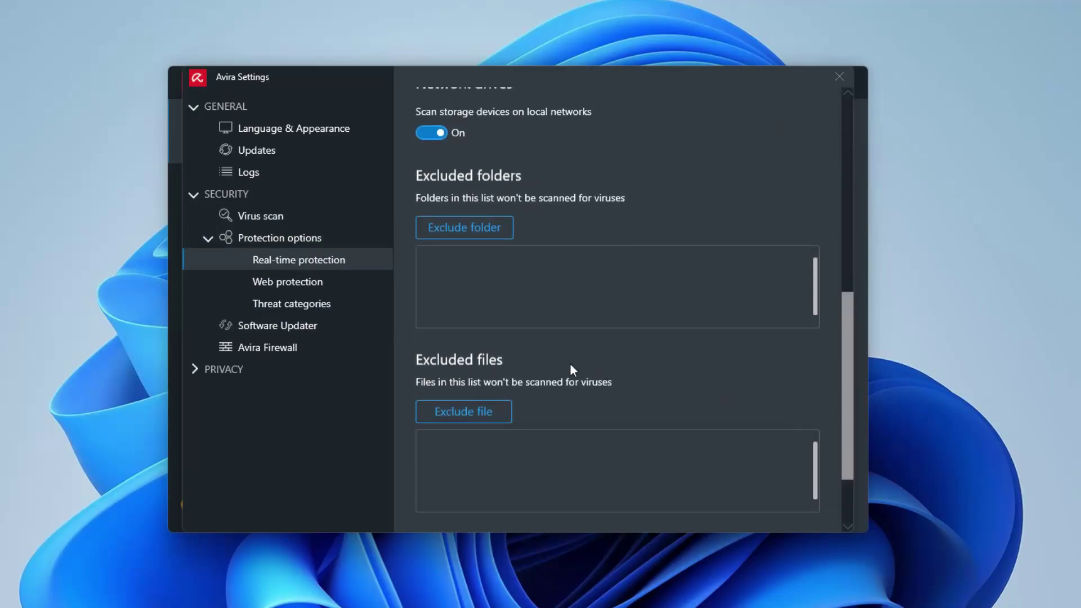
left_click(293, 286)
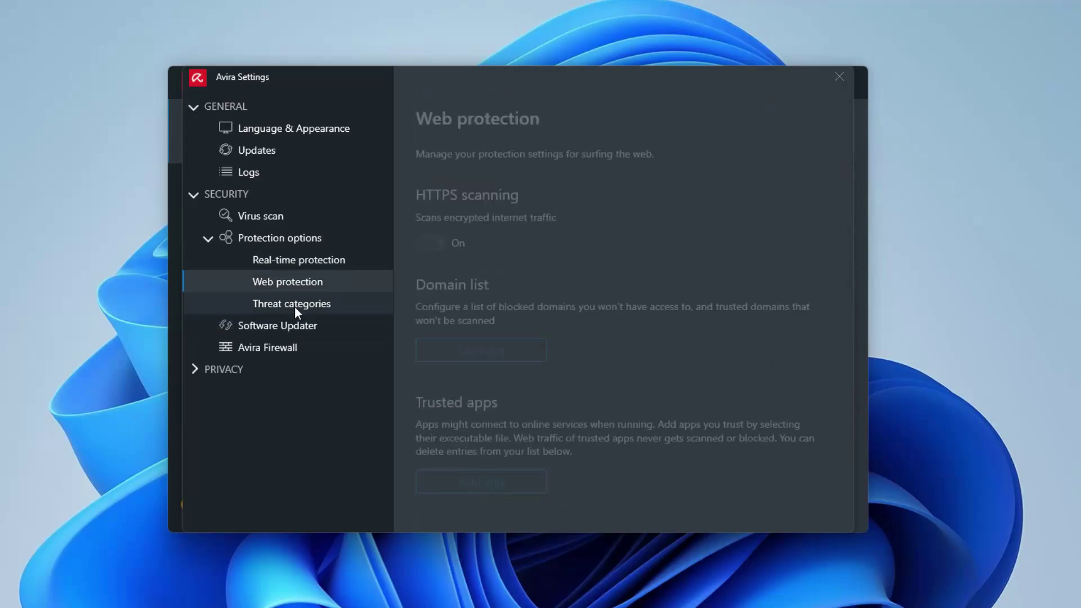
left_click(294, 307)
left_click(294, 285)
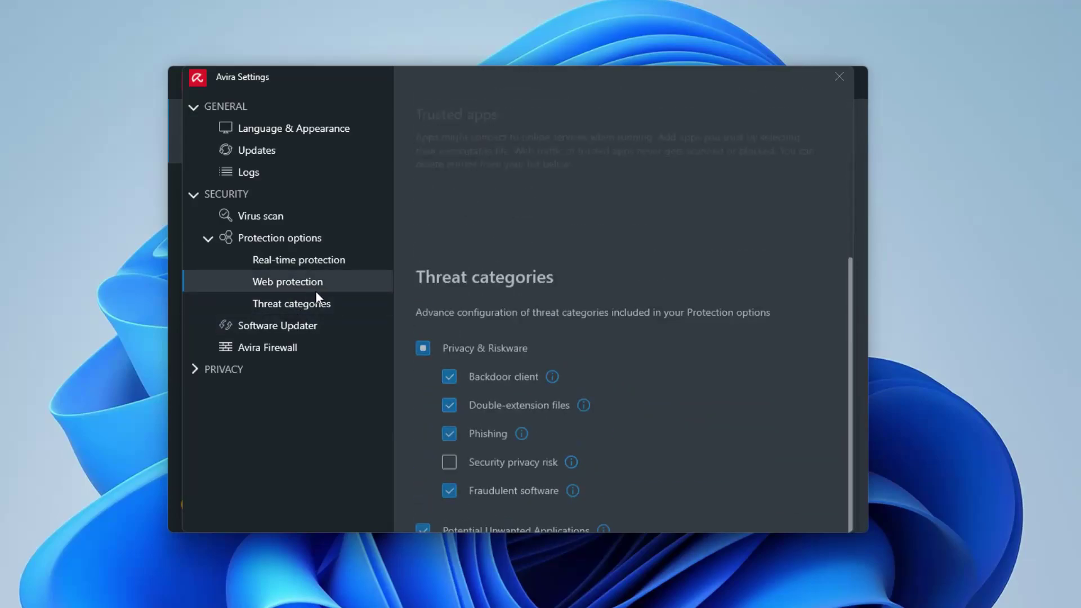
Step: View the Software Updater, Avira Firewall and Privacy Identity Assistant settings
left_click(264, 327)
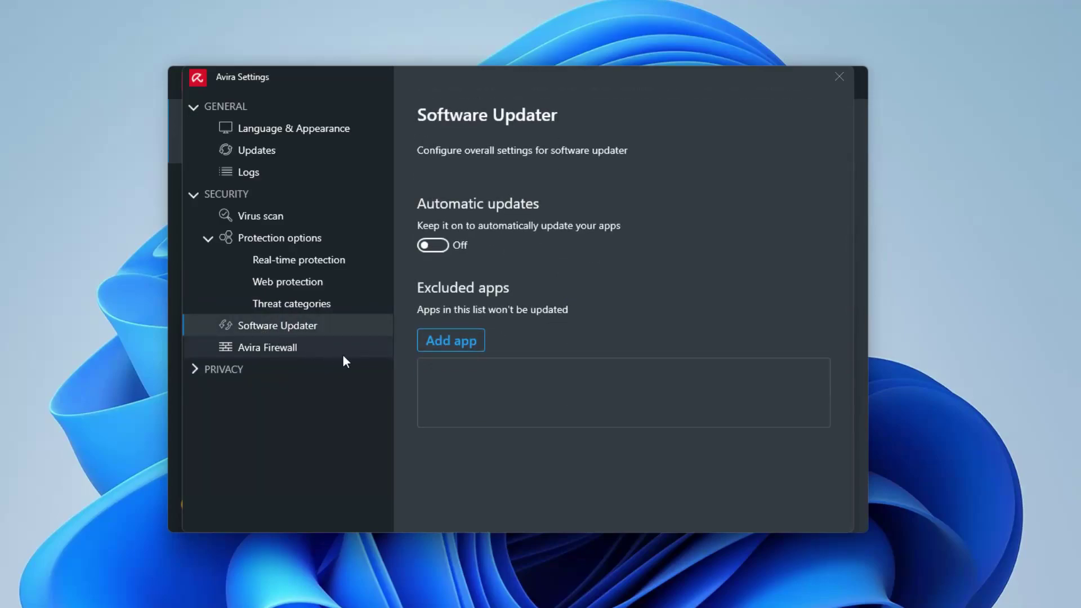
left_click(301, 347)
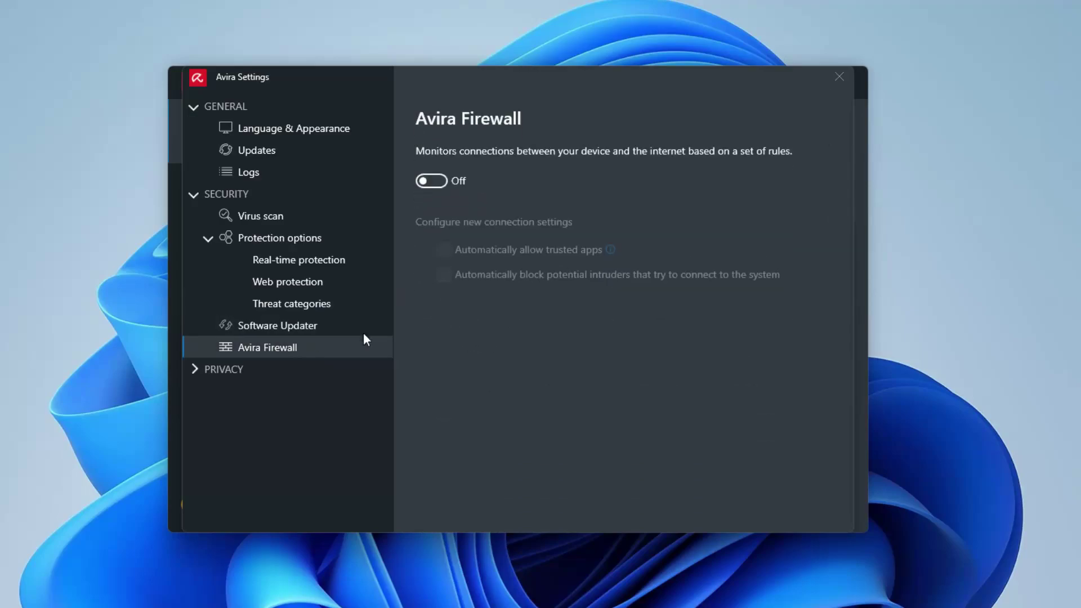
left_click(196, 368)
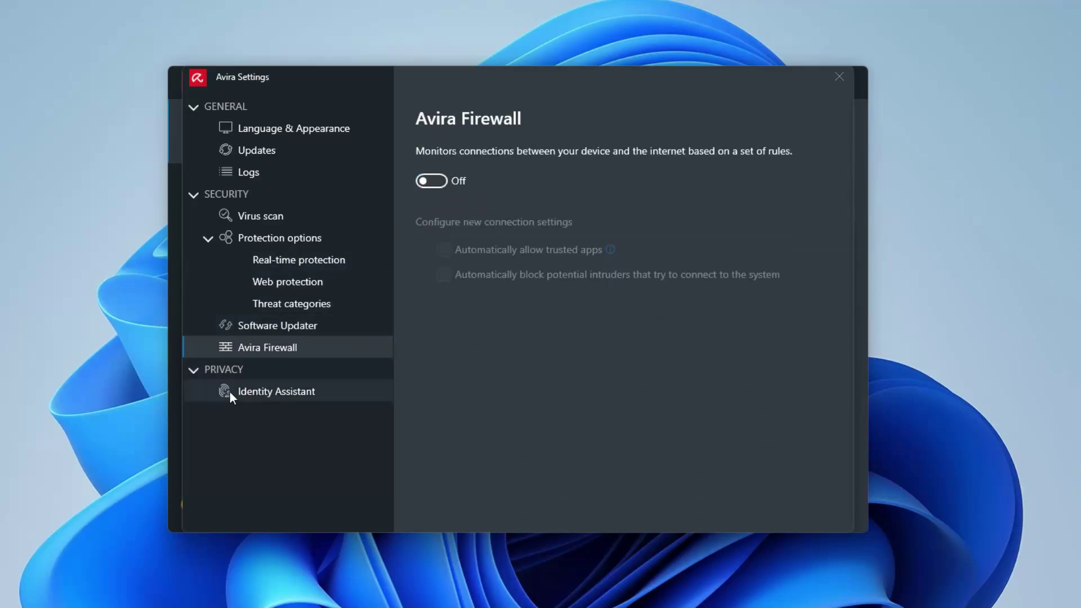
left_click(261, 393)
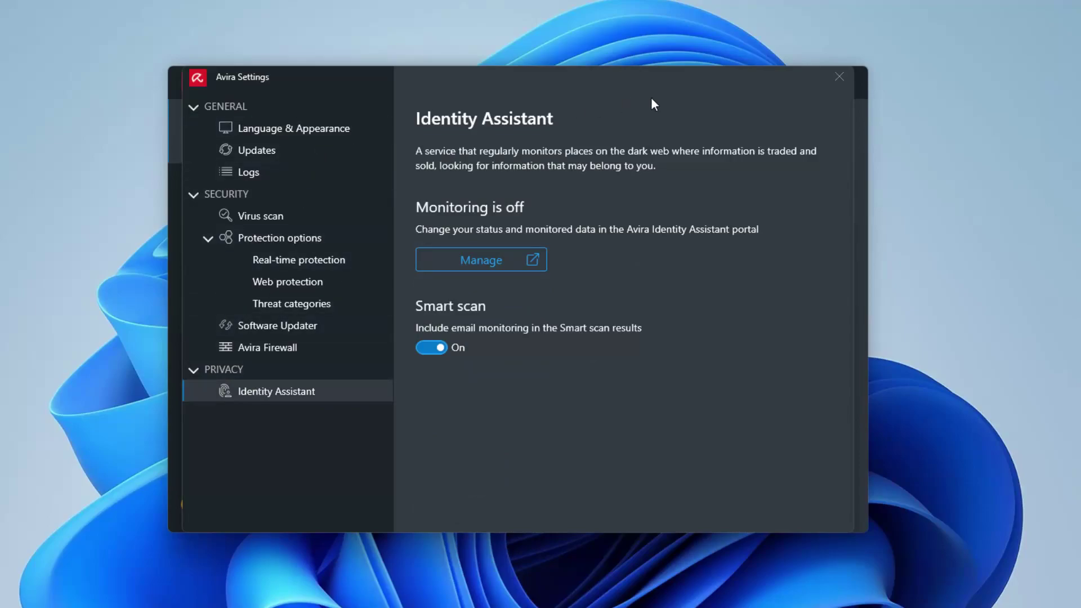
left_click(841, 80)
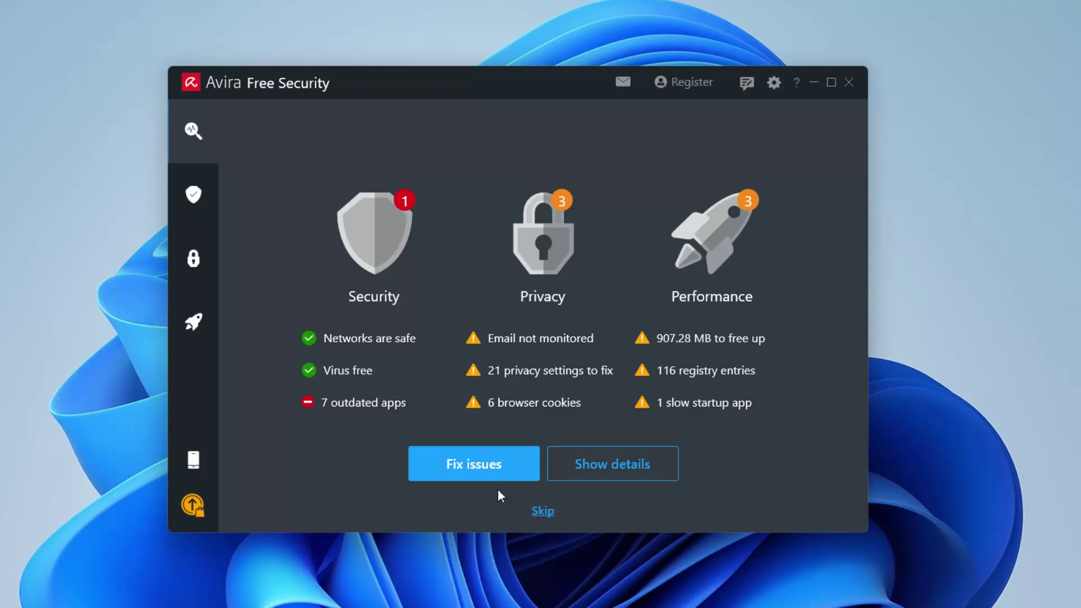
left_click(595, 474)
scroll(507, 395, "down", 3)
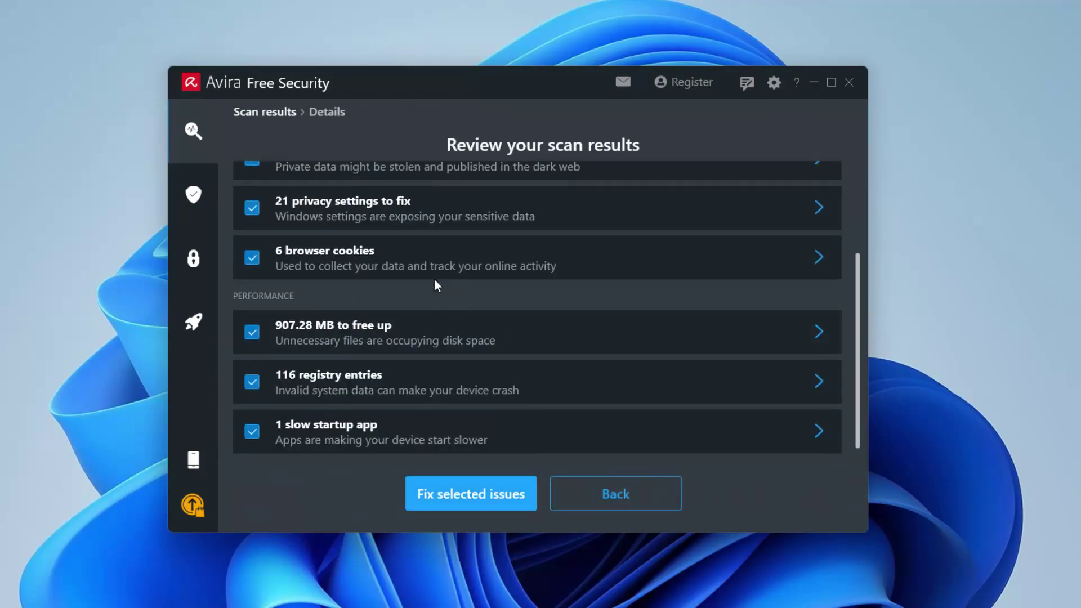
scroll(466, 341, "up", 3)
Step: Fix the free issues from the scan summary and dismiss the paid plan comparison
left_click(598, 494)
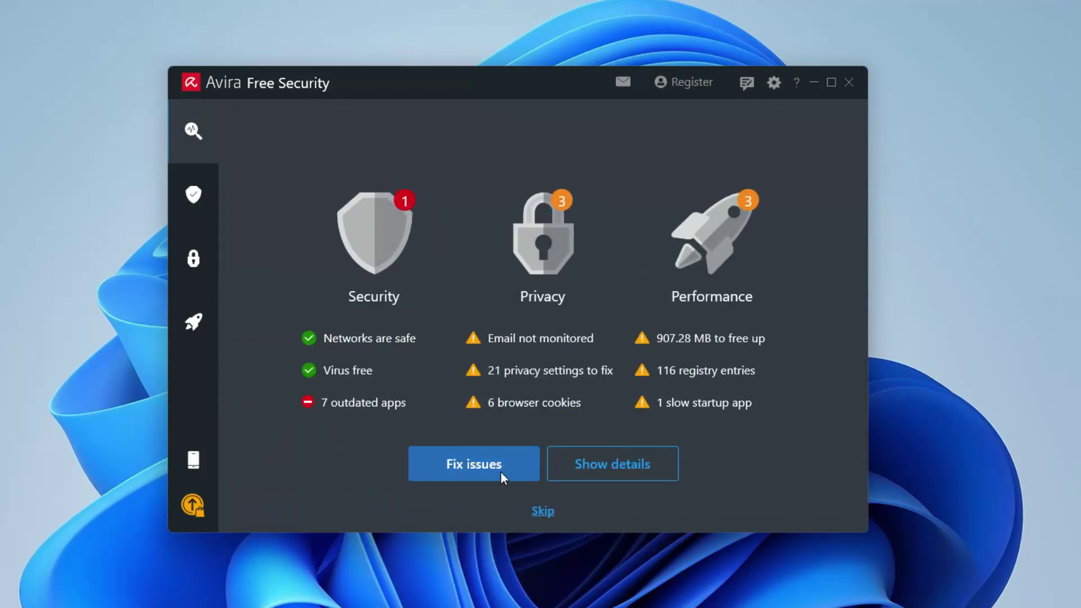
left_click(500, 469)
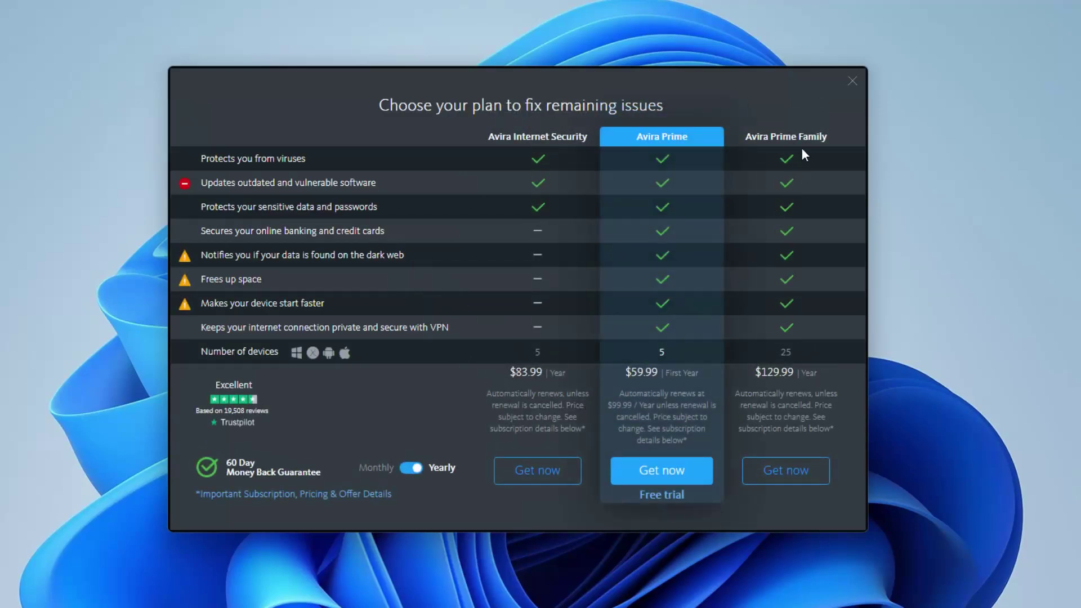
left_click(851, 84)
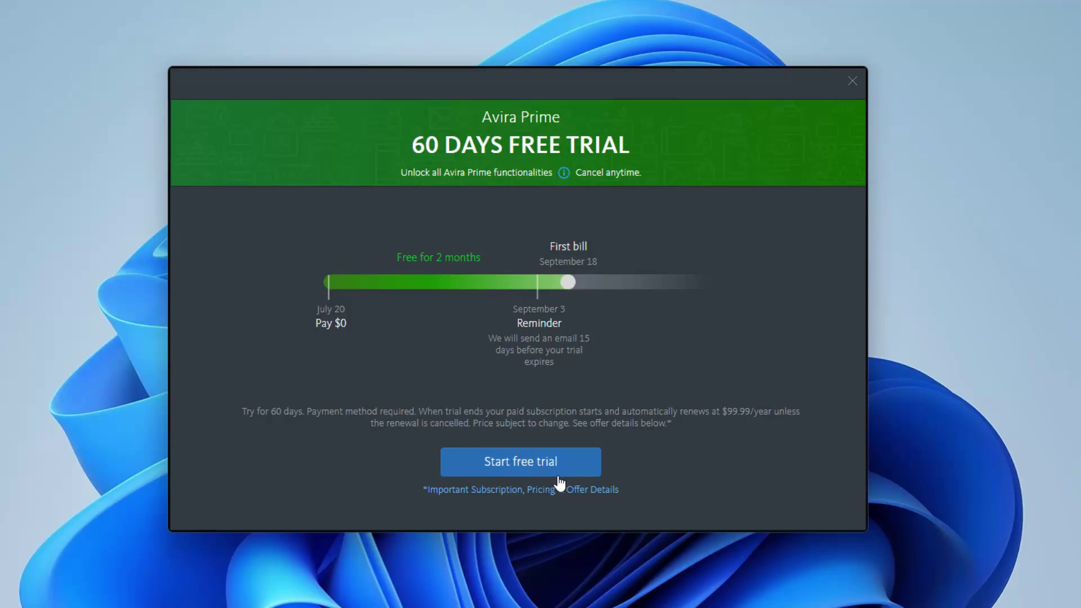
Step: Decline the Prime trial and paid fixes, then view Security, Privacy and Performance before returning to Status
left_click(852, 83)
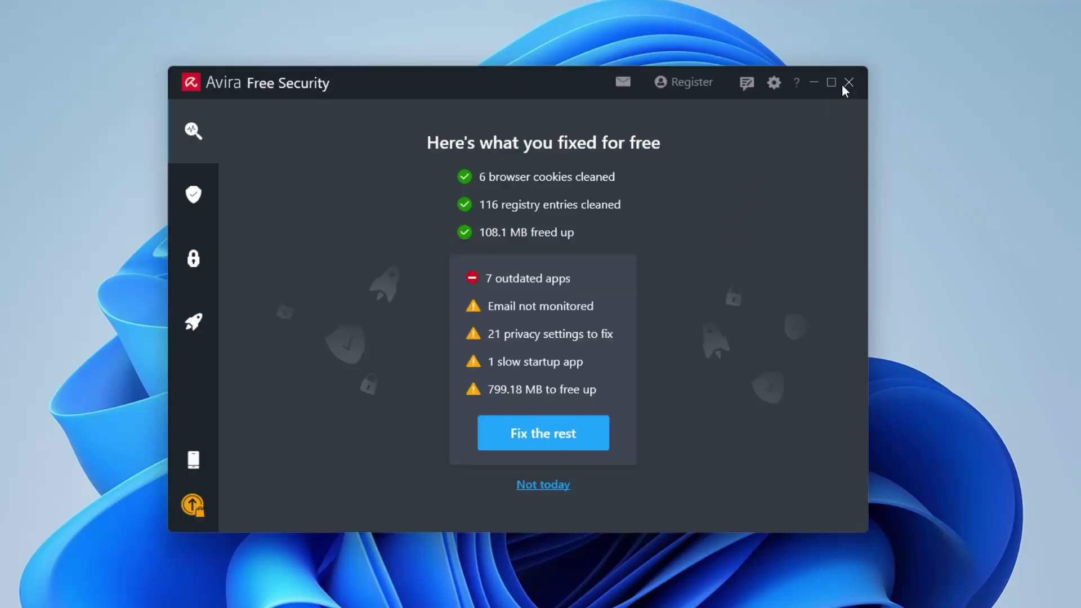
left_click(542, 488)
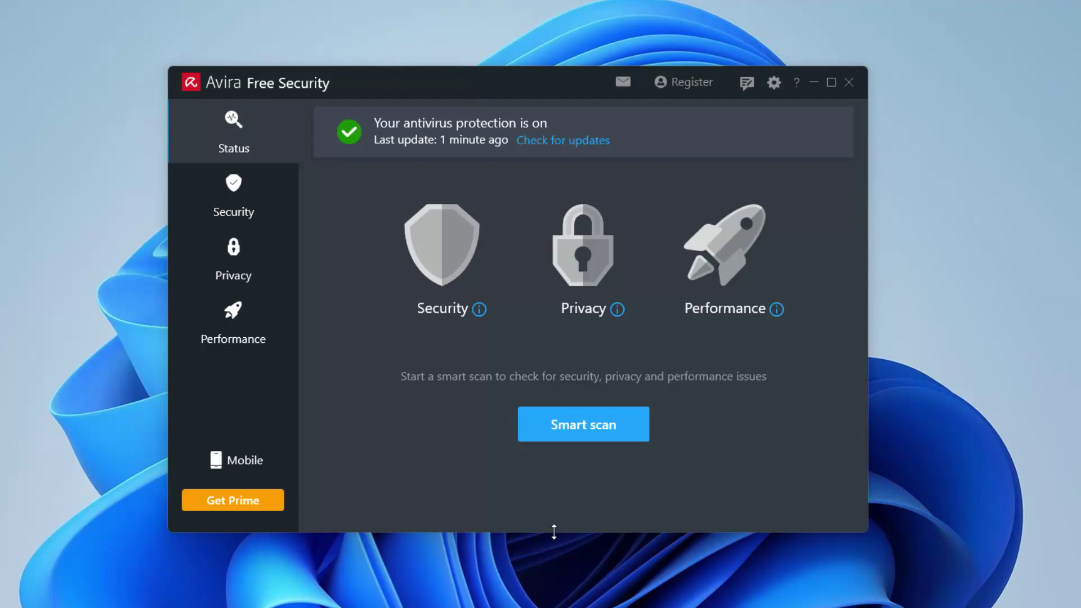
left_click(268, 221)
left_click(259, 286)
left_click(258, 316)
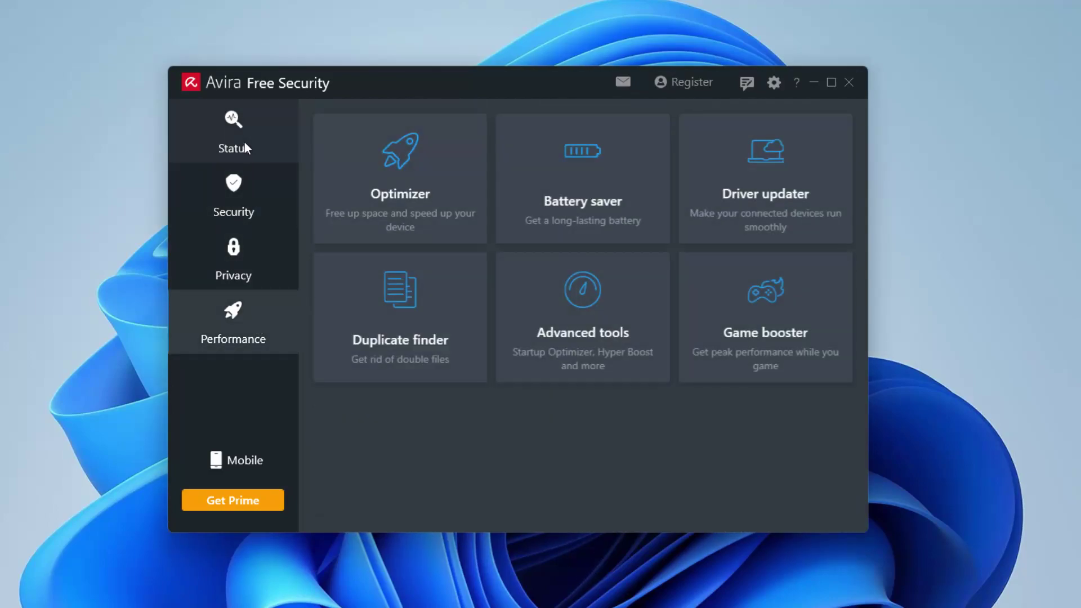
left_click(244, 148)
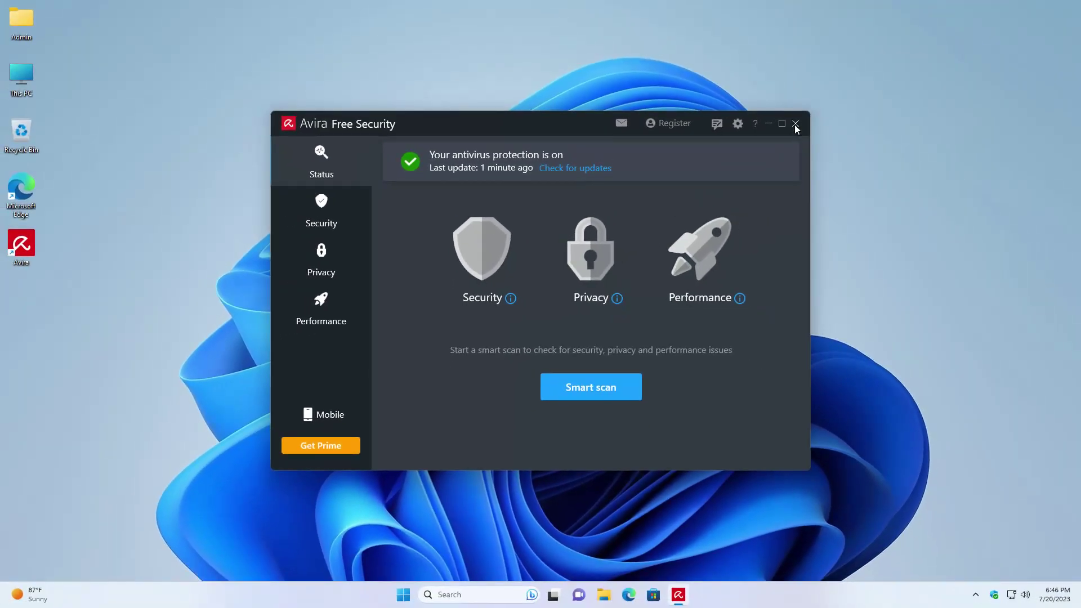
Step: Close the Avira Free Security window to reveal the Windows 11 desktop
left_click(795, 124)
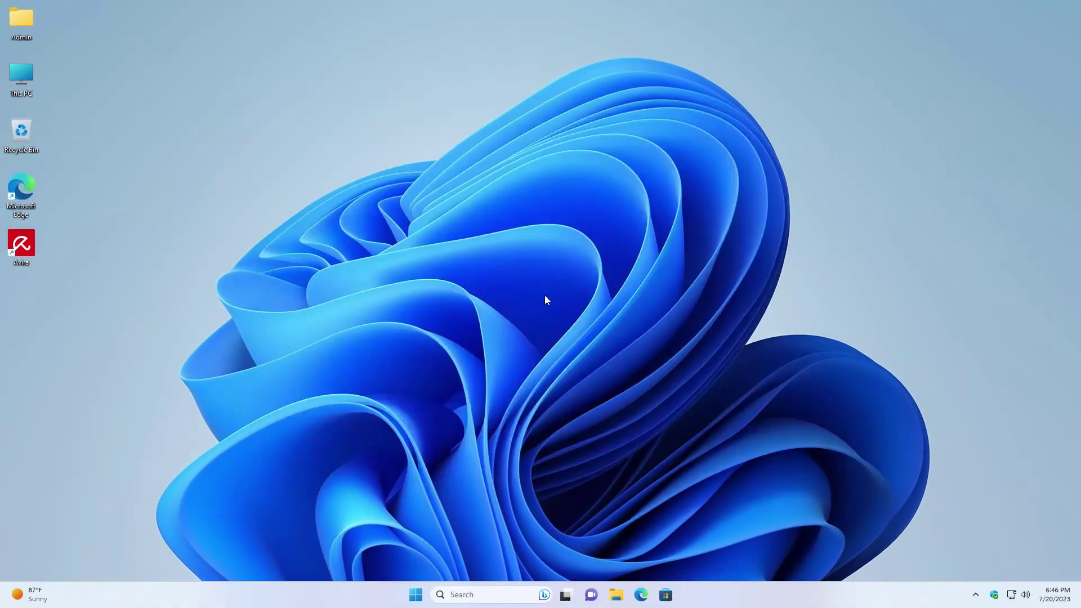